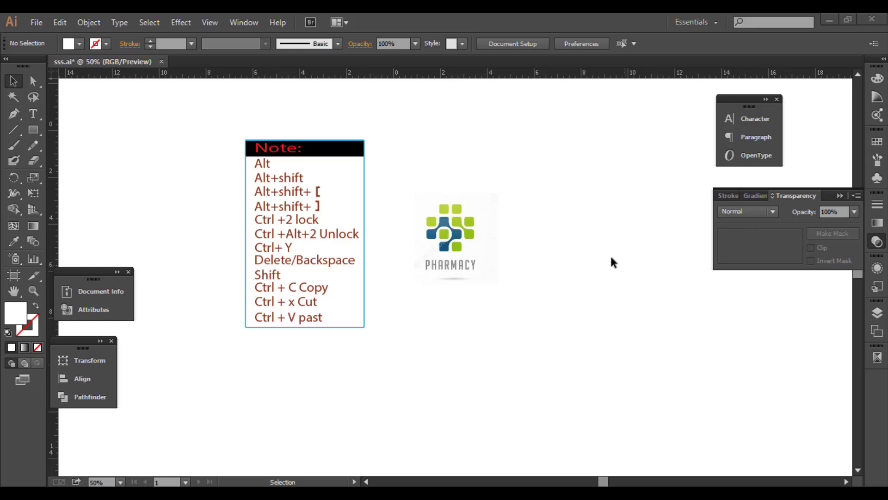
Select the pharmacy logo reference, then draw and undo a trial rounded rectangle
{"action": "scroll", "coordinate": [379, 207], "scroll_direction": "up", "scroll_amount": 2}
{"action": "left_click", "coordinate": [482, 226]}
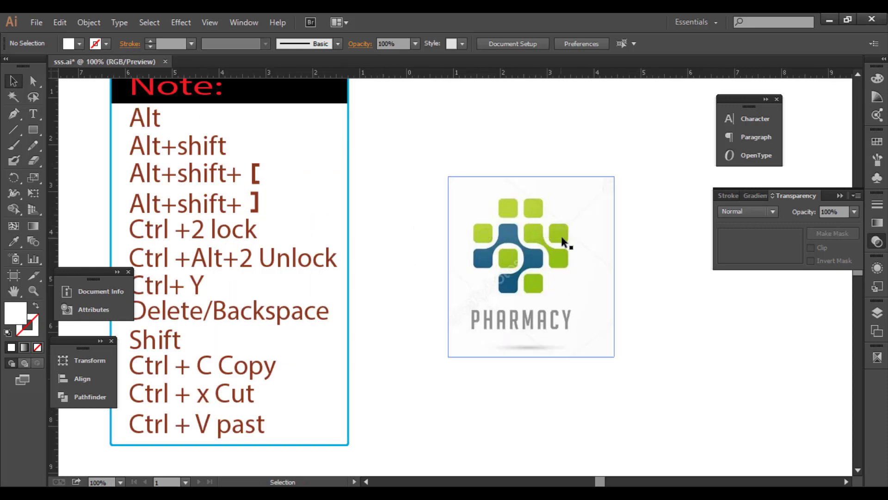
{"action": "scroll", "coordinate": [510, 224], "scroll_direction": "up", "scroll_amount": 1}
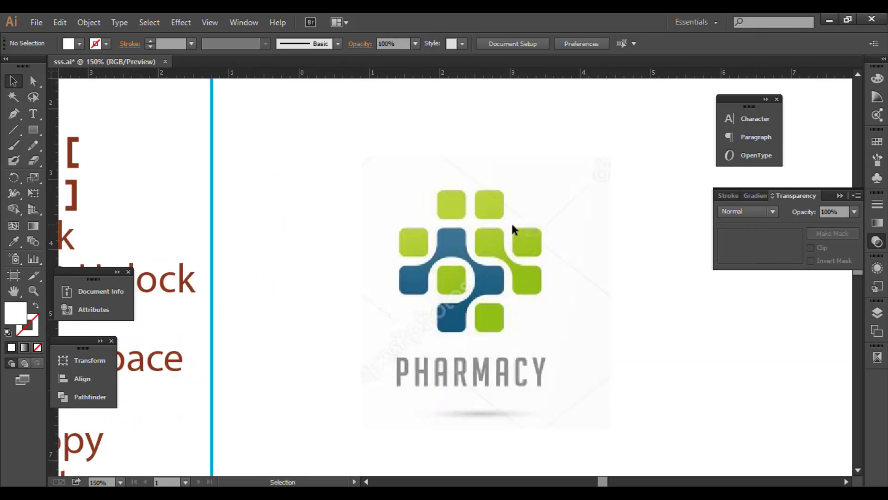
{"action": "left_click_drag", "start_coordinate": [33, 134], "coordinate": [138, 145]}
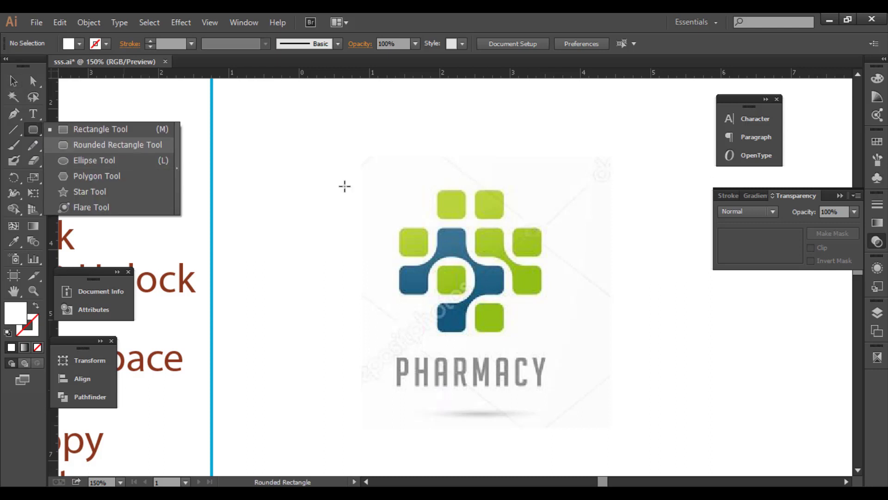
{"action": "left_click_drag", "start_coordinate": [438, 191], "coordinate": [466, 217]}
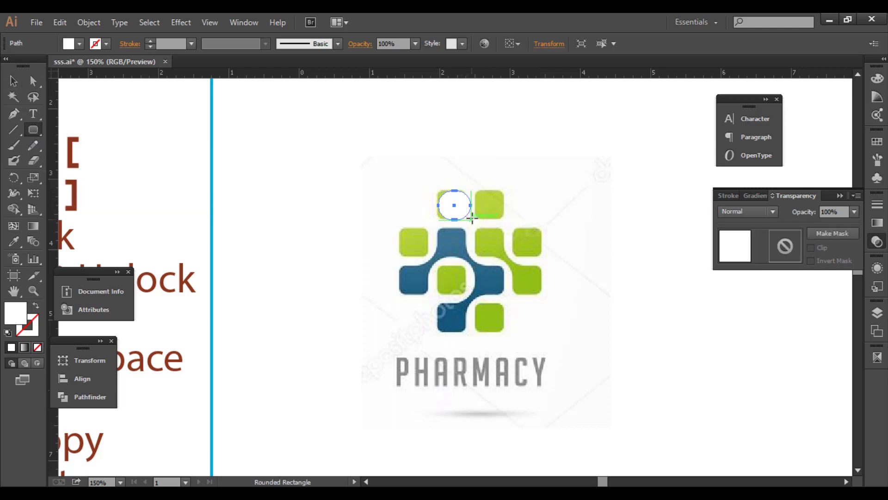
{"action": "key", "text": "ctrl+z"}
Create a rounded rectangle with a corner radius of 2
{"action": "left_click", "coordinate": [463, 165]}
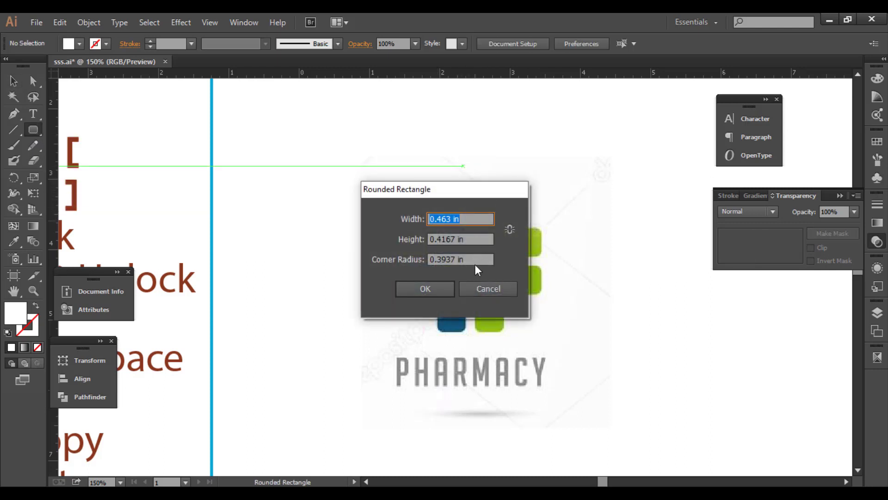
{"action": "left_click_drag", "start_coordinate": [475, 265], "coordinate": [415, 253]}
{"action": "type", "text": "2mm"}
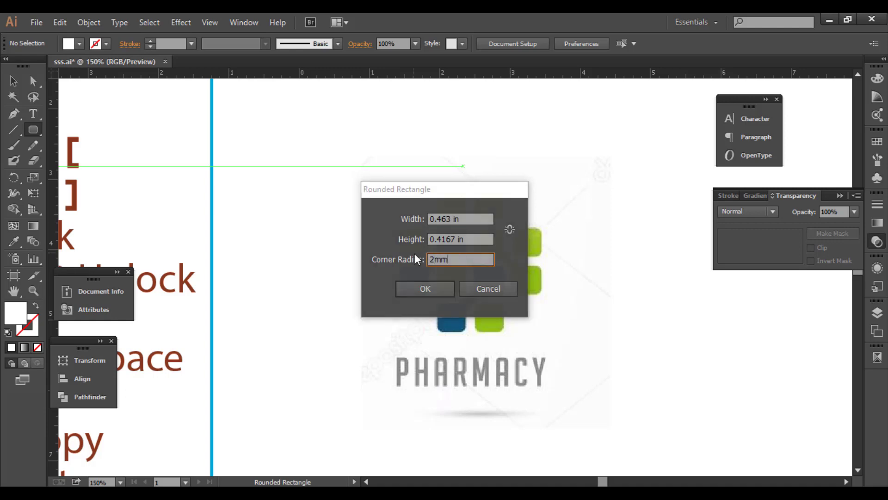
{"action": "key", "text": "Return"}
Move the rounded square onto the top-left logo square and fill it with the logo's green
{"action": "key", "text": "v"}
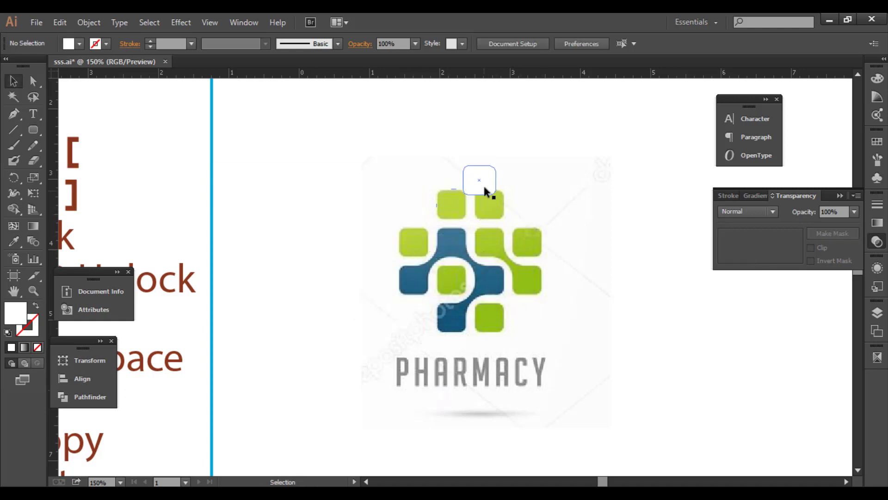
{"action": "left_click_drag", "start_coordinate": [483, 185], "coordinate": [450, 195]}
{"action": "key", "text": "i"}
{"action": "left_click", "coordinate": [486, 204]}
Position and resize the green square to match the logo square beneath it
{"action": "key", "text": "a"}
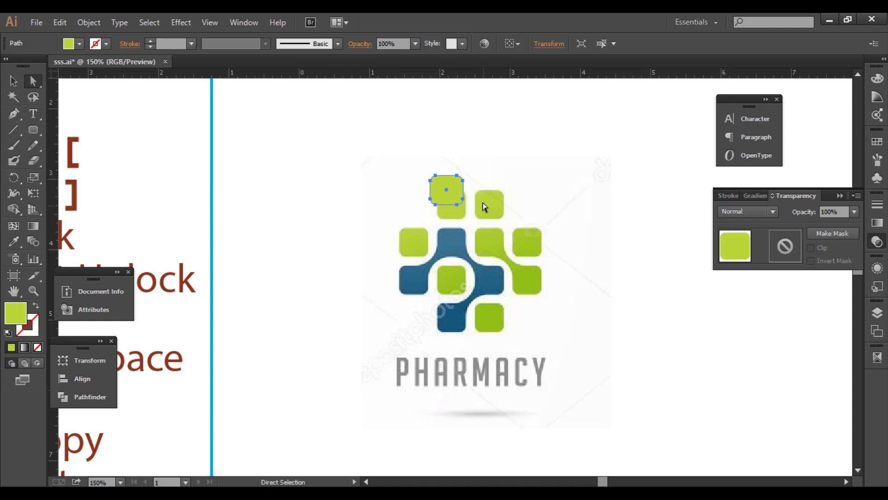
{"action": "key", "text": "v"}
{"action": "scroll", "coordinate": [467, 174], "scroll_direction": "up", "scroll_amount": 2}
{"action": "left_click_drag", "start_coordinate": [434, 213], "coordinate": [444, 237]}
{"action": "left_click_drag", "start_coordinate": [465, 269], "coordinate": [456, 257]}
{"action": "left_click", "coordinate": [445, 197]}
Alt-drag copies of the green square onto the other logo squares
{"action": "mouse_move", "coordinate": [445, 210]}
{"action": "left_mouse_down"}
{"action": "mouse_move", "coordinate": [518, 228]}
{"action": "mouse_move", "coordinate": [576, 305]}
{"action": "left_mouse_up"}
{"action": "left_click", "coordinate": [507, 175]}
{"action": "scroll", "coordinate": [554, 224], "scroll_direction": "down", "scroll_amount": 3}
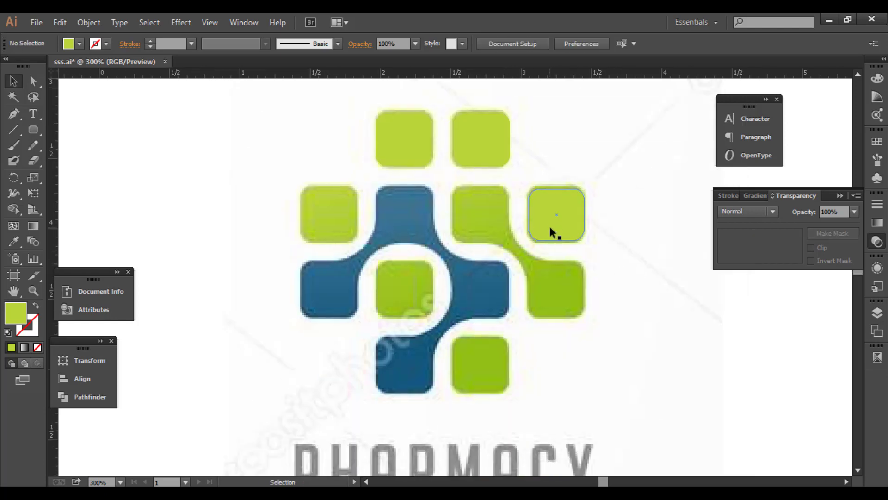
{"action": "mouse_move", "coordinate": [550, 229]}
{"action": "left_mouse_down"}
{"action": "mouse_move", "coordinate": [555, 293]}
{"action": "mouse_move", "coordinate": [481, 374]}
{"action": "mouse_move", "coordinate": [326, 217]}
{"action": "mouse_move", "coordinate": [402, 298]}
{"action": "mouse_move", "coordinate": [403, 225]}
{"action": "mouse_move", "coordinate": [326, 297]}
{"action": "mouse_move", "coordinate": [529, 294]}
{"action": "mouse_move", "coordinate": [408, 363]}
{"action": "left_mouse_up"}
Recolour the five central cross squares with the logo's dark blue
{"action": "left_click_drag", "start_coordinate": [264, 318], "coordinate": [467, 276]}
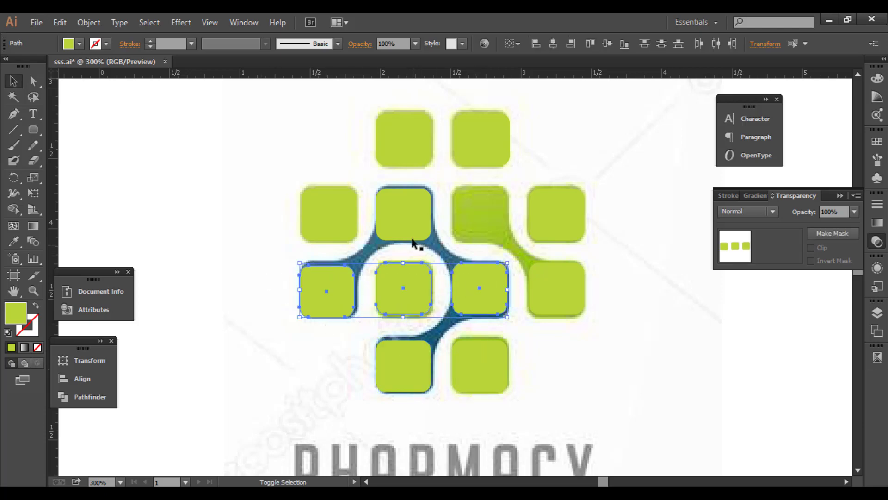
{"action": "left_click", "coordinate": [417, 236], "text": "shift"}
{"action": "left_click", "coordinate": [402, 355], "text": "shift"}
{"action": "key", "text": "i"}
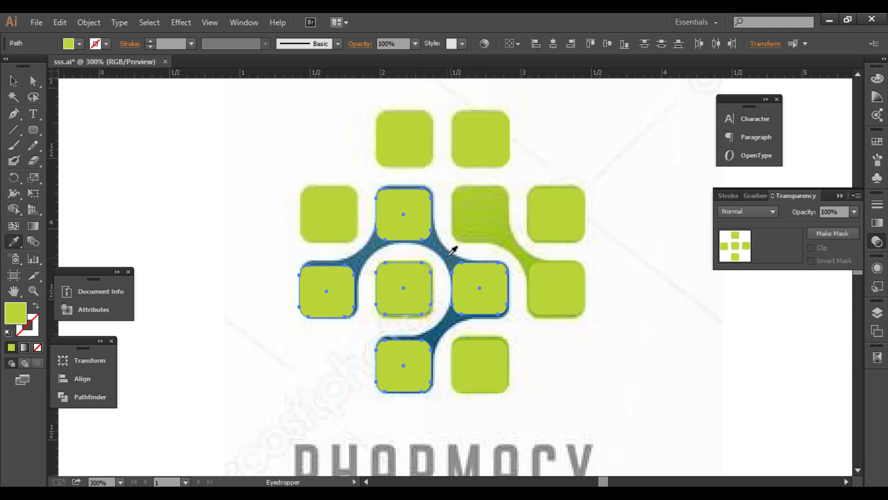
{"action": "left_click", "coordinate": [450, 253]}
{"action": "key", "text": "v"}
{"action": "left_click", "coordinate": [603, 369]}
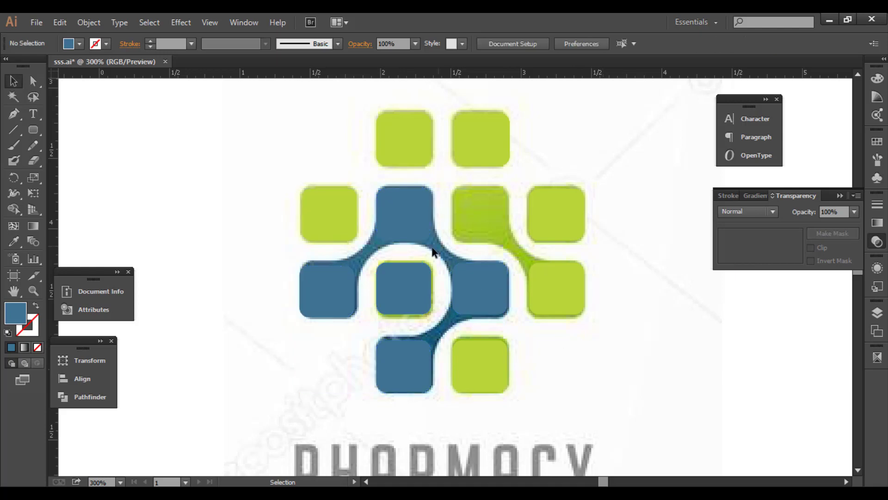
{"action": "scroll", "coordinate": [445, 253], "scroll_direction": "up", "scroll_amount": 2}
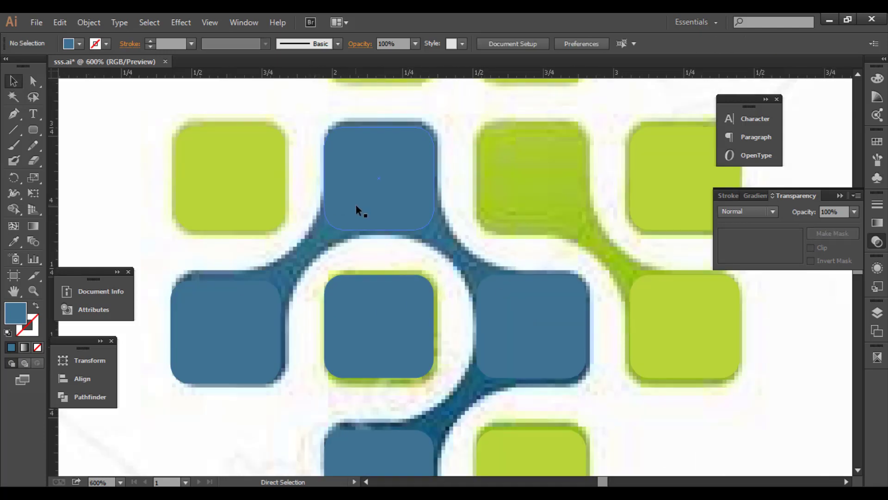
In Outline view, pen a curve from the lower-left square up to the upper square
{"action": "key", "text": "ctrl+y"}
{"action": "key", "text": "ctrl+y"}
{"action": "key", "text": "ctrl+y"}
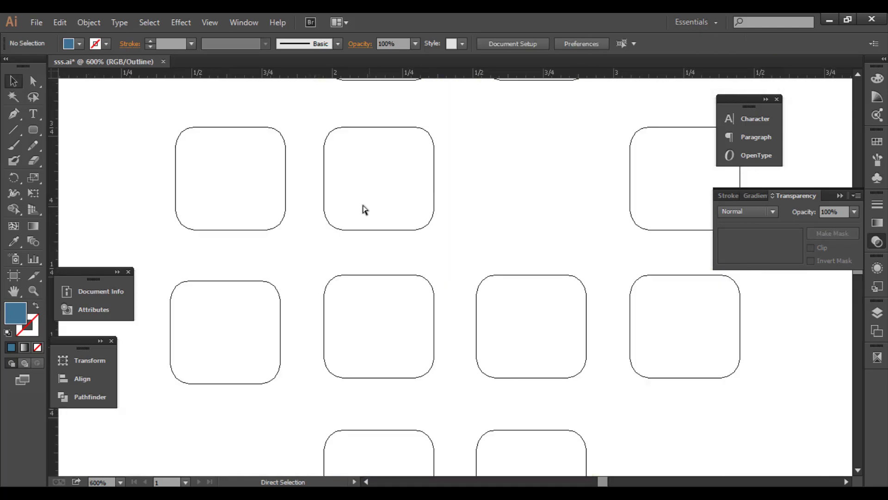
{"action": "left_click", "coordinate": [14, 113]}
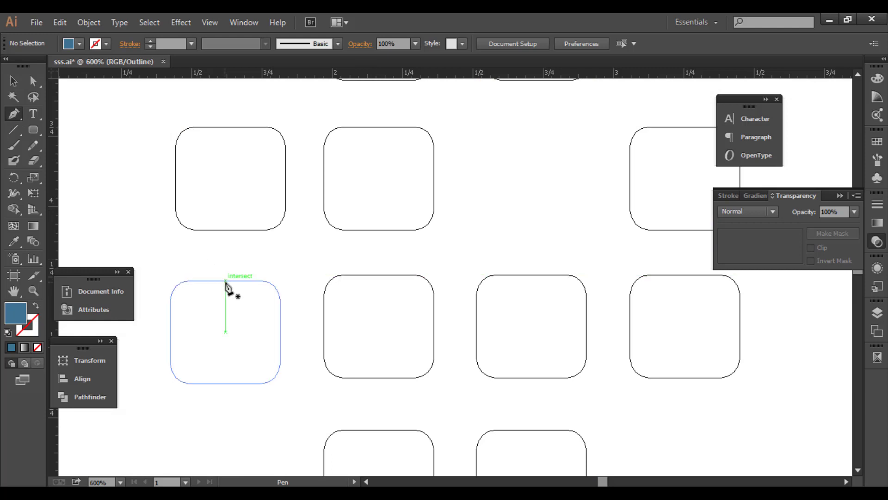
{"action": "left_click", "coordinate": [226, 280]}
{"action": "left_click", "coordinate": [328, 199]}
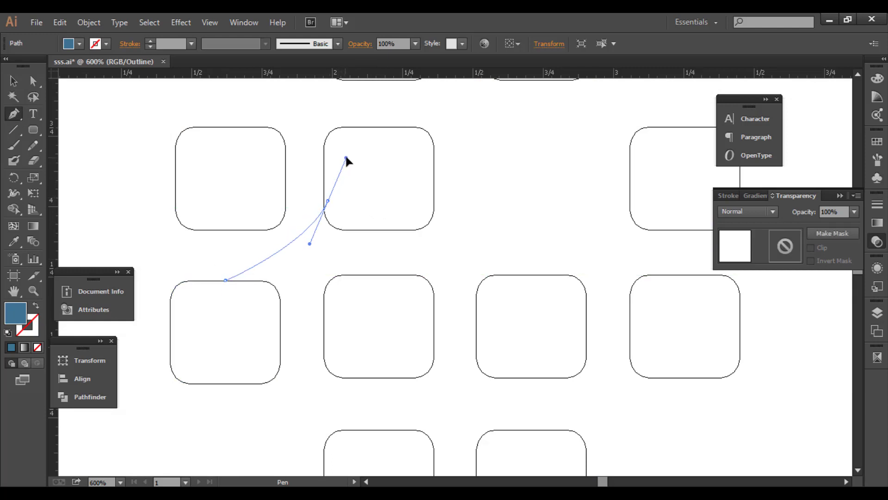
{"action": "left_click_drag", "start_coordinate": [338, 188], "coordinate": [338, 180]}
{"action": "key", "text": "ctrl"}
{"action": "left_click", "coordinate": [369, 246], "text": "ctrl"}
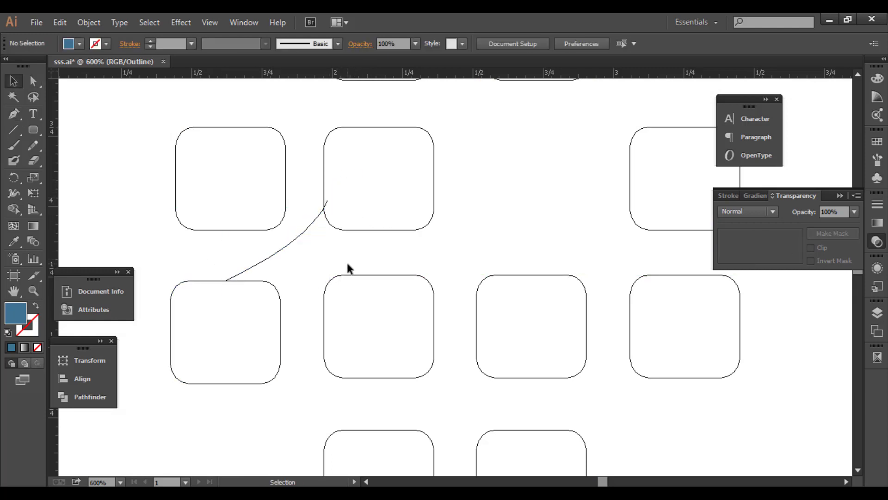
Draw a second curve up to the upper square and snap its end onto the square's edge
{"action": "left_click", "coordinate": [276, 315]}
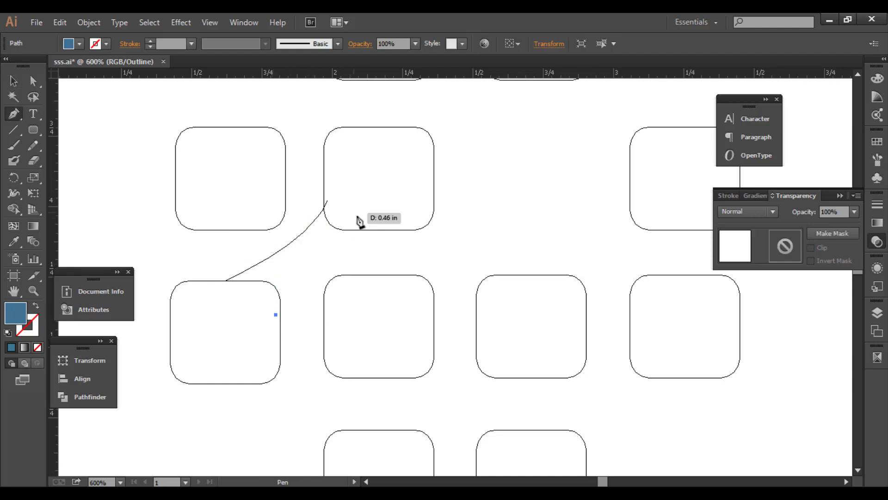
{"action": "left_click_drag", "start_coordinate": [365, 231], "coordinate": [407, 214]}
{"action": "left_click", "coordinate": [458, 237], "text": "ctrl"}
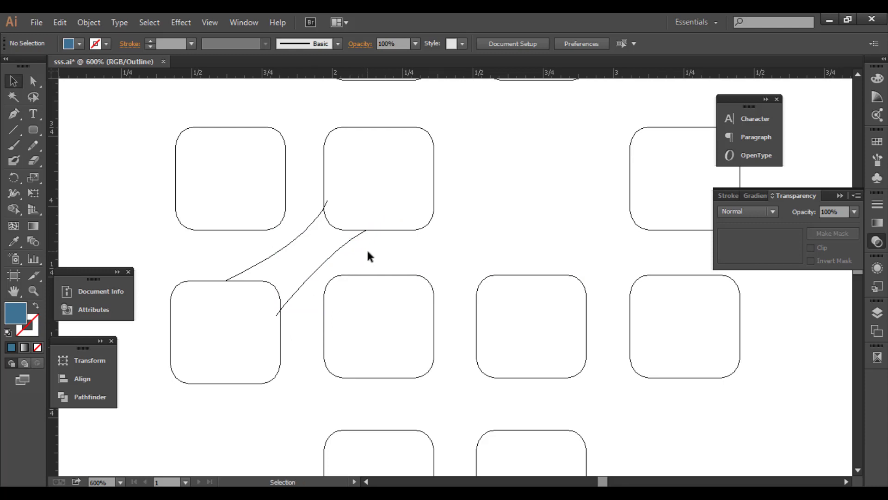
{"action": "key", "text": "a"}
{"action": "left_click", "coordinate": [366, 230]}
{"action": "left_click_drag", "start_coordinate": [366, 230], "coordinate": [373, 225]}
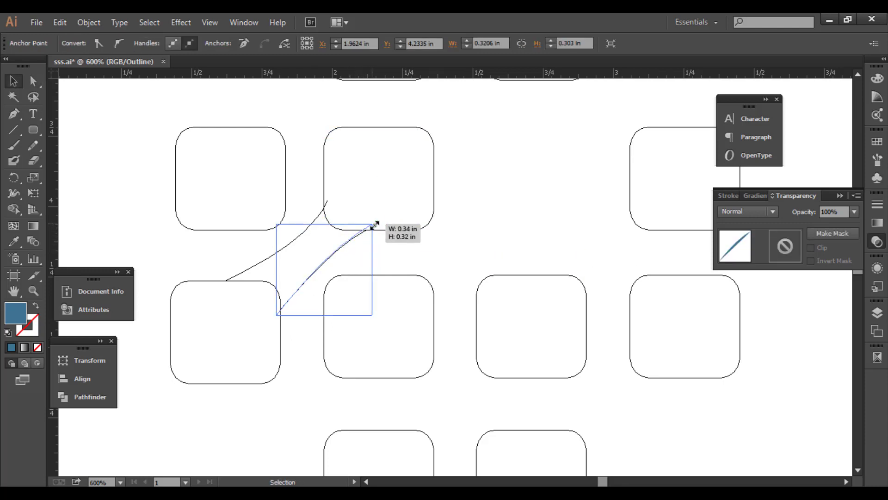
{"action": "left_click", "coordinate": [438, 227]}
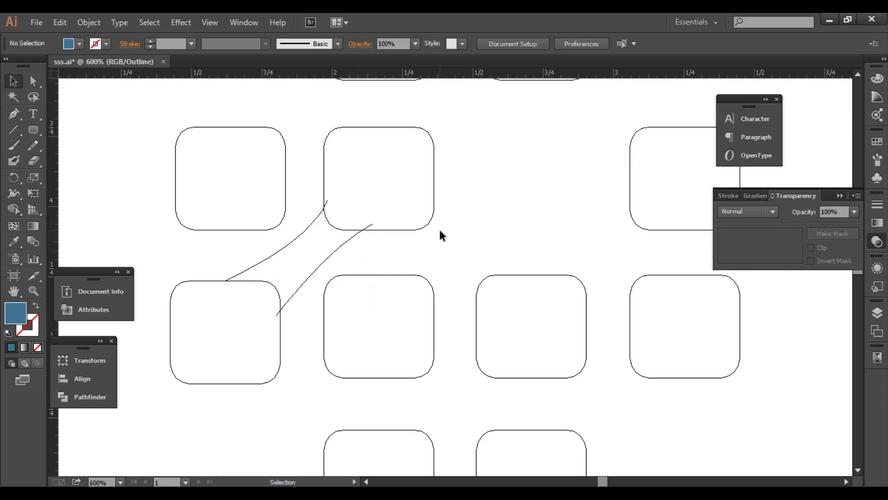
Draw a third curve from below the upper square down to the right square
{"action": "left_click", "coordinate": [13, 113]}
{"action": "left_click", "coordinate": [391, 221]}
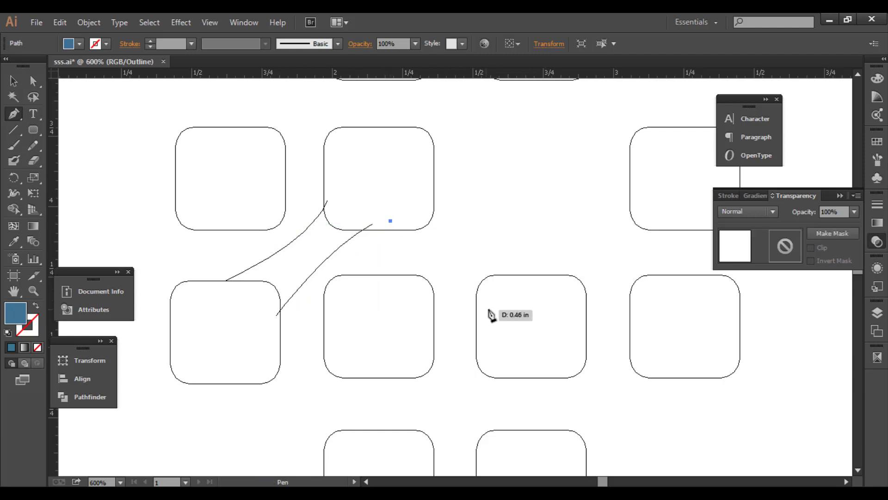
{"action": "left_click_drag", "start_coordinate": [486, 304], "coordinate": [501, 340]}
{"action": "key", "text": "v"}
{"action": "left_click", "coordinate": [59, 152]}
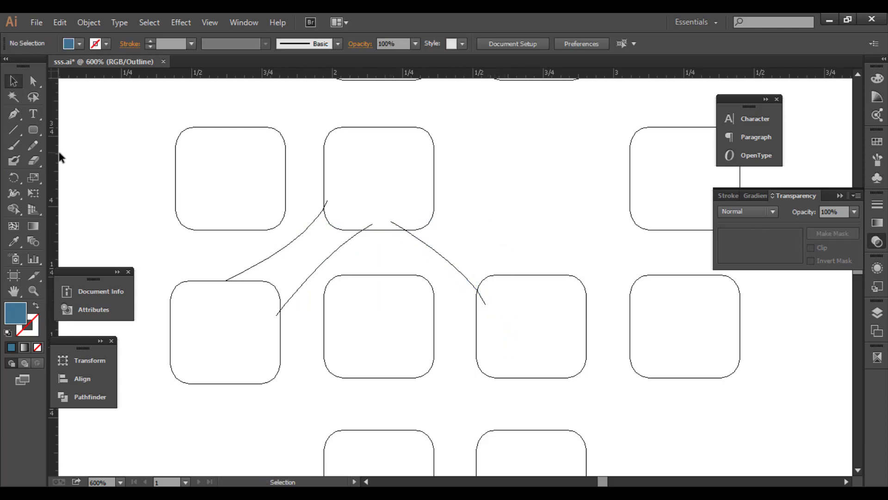
Draw a fourth curve from the upper square's side down toward the right square
{"action": "left_click", "coordinate": [13, 113]}
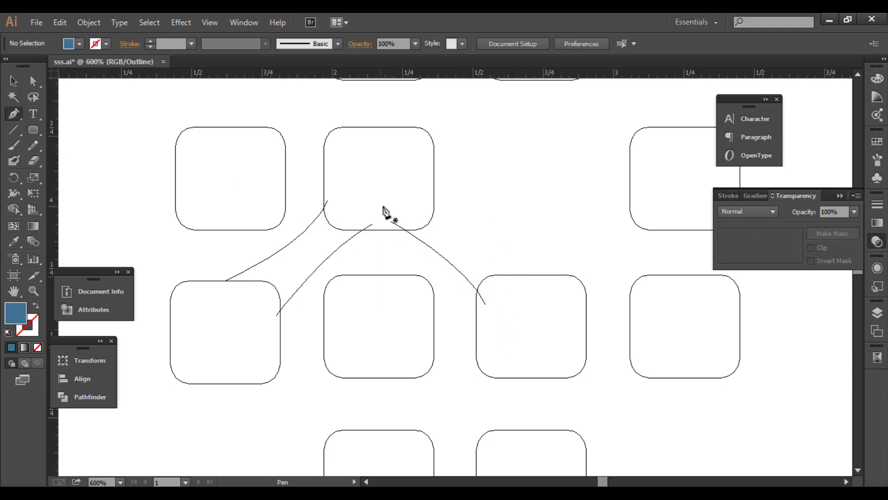
{"action": "left_click", "coordinate": [426, 197]}
{"action": "left_click_drag", "start_coordinate": [521, 280], "coordinate": [548, 282]}
{"action": "key", "text": "v"}
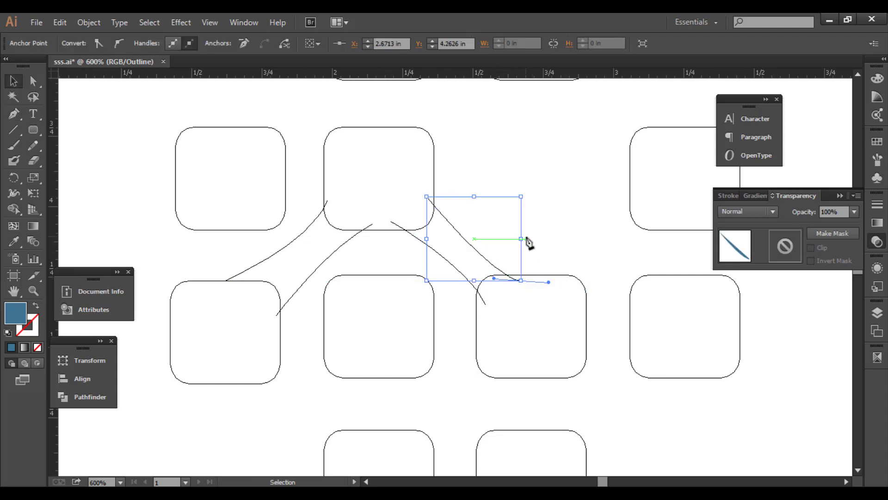
{"action": "scroll", "coordinate": [537, 227], "scroll_direction": "down", "scroll_amount": 2}
{"action": "left_click", "coordinate": [544, 256]}
{"action": "scroll", "coordinate": [545, 257], "scroll_direction": "down", "scroll_amount": 2}
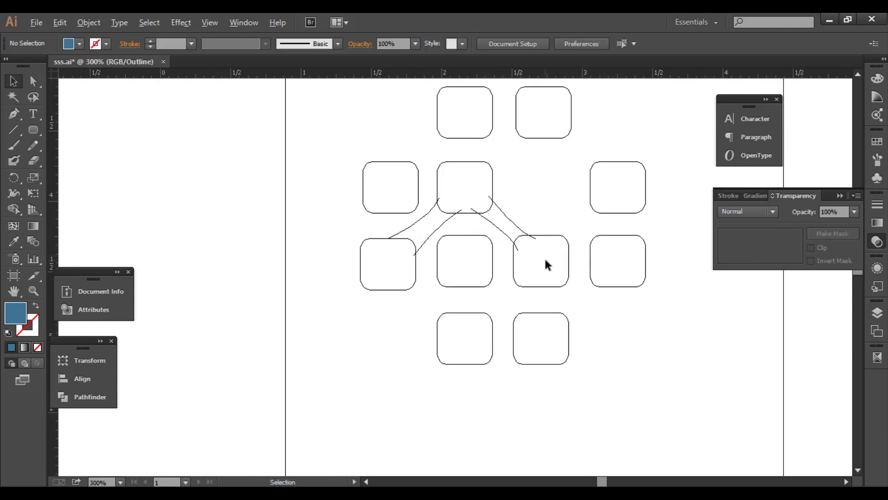
Draw a connector curving from the lower-left square up to the middle-right square
{"action": "left_click", "coordinate": [13, 113]}
{"action": "scroll", "coordinate": [504, 290], "scroll_direction": "up", "scroll_amount": 1}
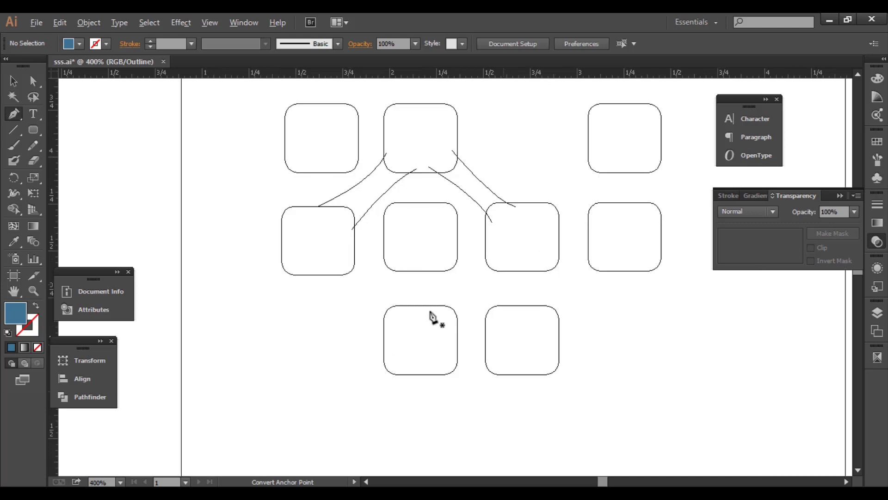
{"action": "left_click", "coordinate": [425, 311]}
{"action": "left_click_drag", "start_coordinate": [492, 254], "coordinate": [506, 227]}
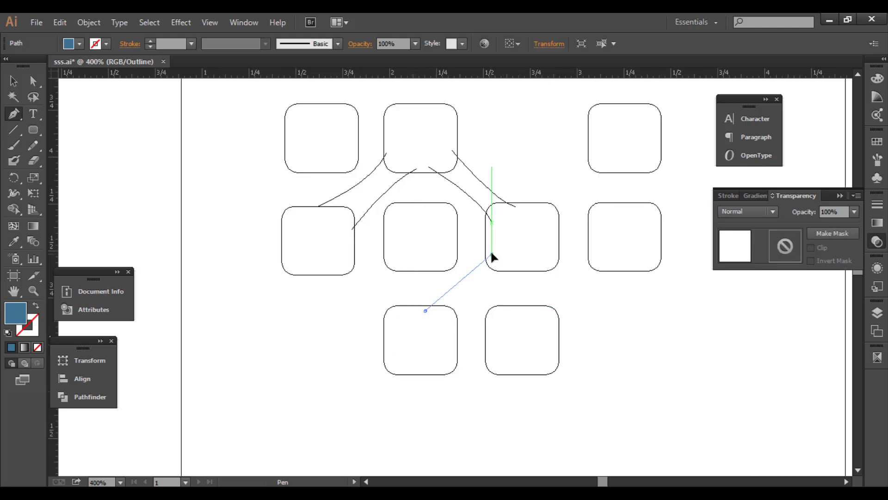
{"action": "key", "text": "v"}
{"action": "left_click", "coordinate": [74, 149]}
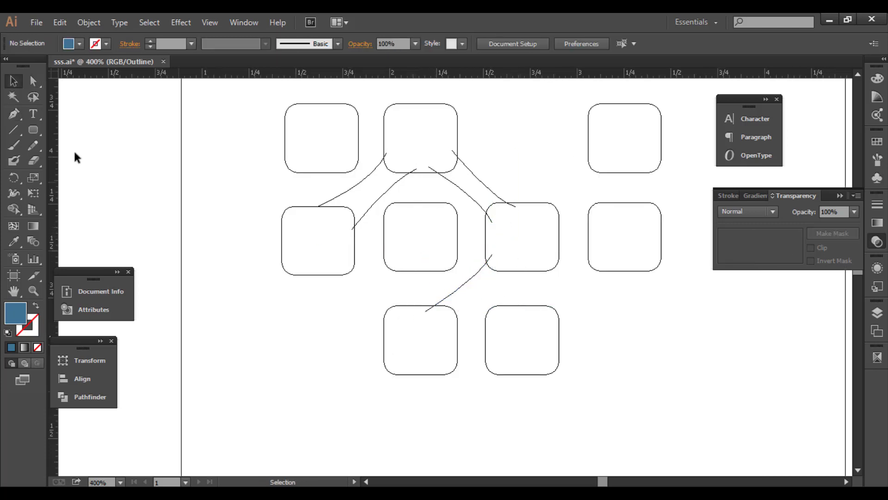
Add a second lower-left to middle-right connector, then return to Preview mode
{"action": "left_click", "coordinate": [14, 113]}
{"action": "left_click", "coordinate": [452, 332]}
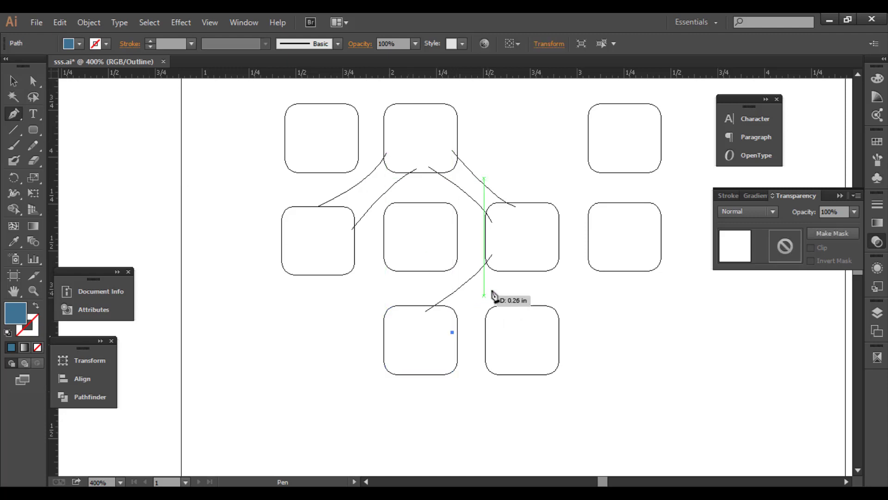
{"action": "left_click_drag", "start_coordinate": [513, 267], "coordinate": [523, 265]}
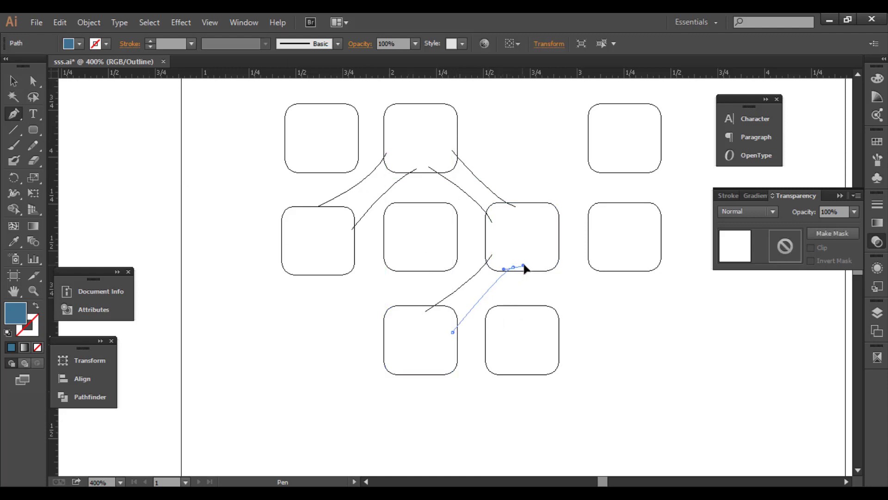
{"action": "key", "text": "v"}
{"action": "left_click", "coordinate": [600, 319]}
{"action": "key", "text": "ctrl+y"}
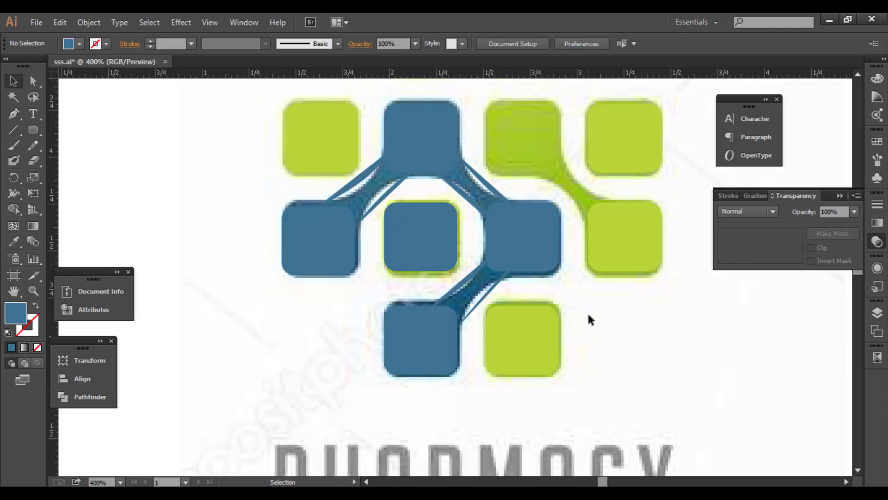
Select the new connector and try converting its upper anchor, dismissing the error
{"action": "key", "text": "a"}
{"action": "left_click", "coordinate": [492, 301]}
{"action": "scroll", "coordinate": [492, 301], "scroll_direction": "up", "scroll_amount": 1, "text": "alt"}
{"action": "scroll", "coordinate": [492, 300], "scroll_direction": "up", "scroll_amount": 1, "text": "alt"}
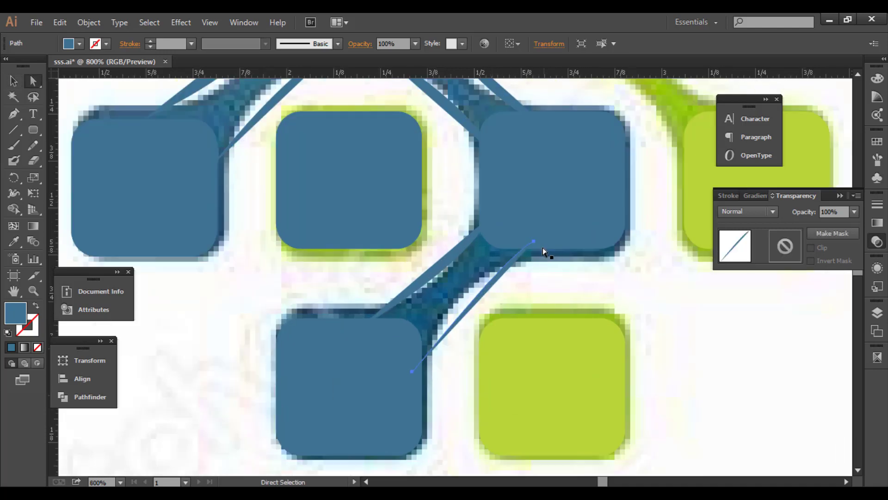
{"action": "left_click", "coordinate": [572, 298]}
{"action": "left_click", "coordinate": [478, 295]}
{"action": "key", "text": "shift+c"}
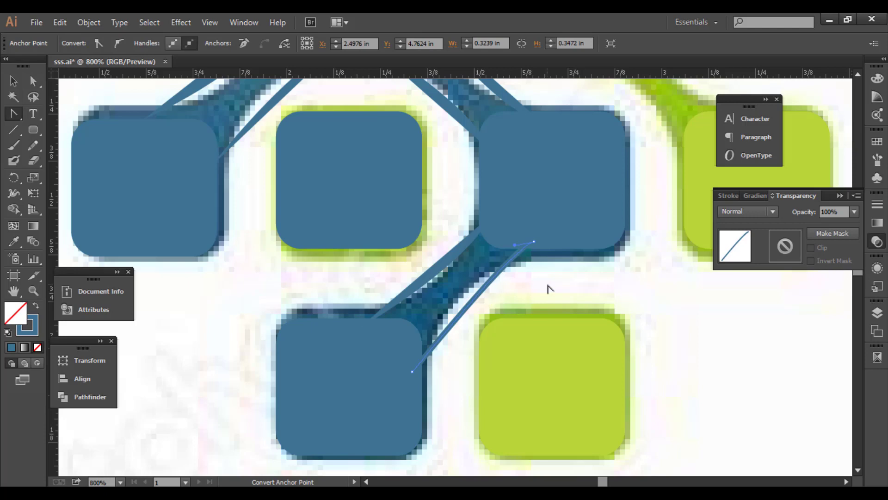
{"action": "left_click", "coordinate": [489, 291]}
{"action": "left_click", "coordinate": [548, 277]}
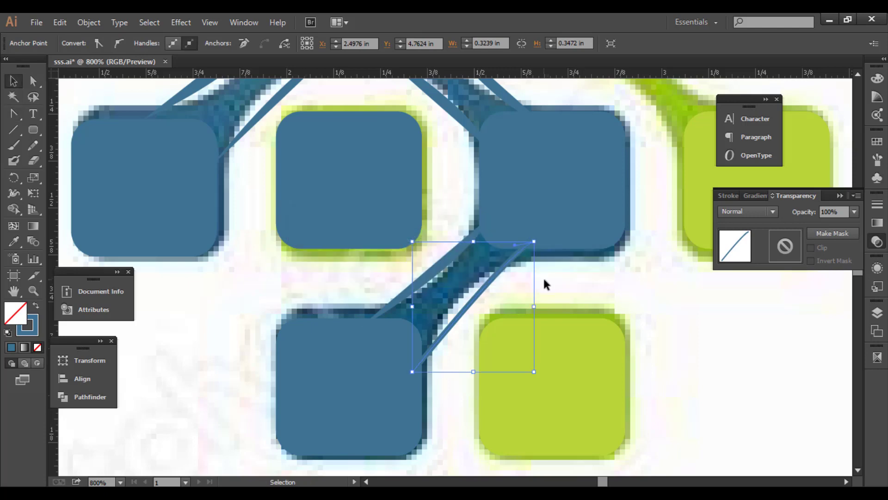
Move the connector's upper end onto the square edge and swap its fill to a stroke
{"action": "key", "text": "a"}
{"action": "left_click", "coordinate": [501, 287]}
{"action": "left_click", "coordinate": [482, 288]}
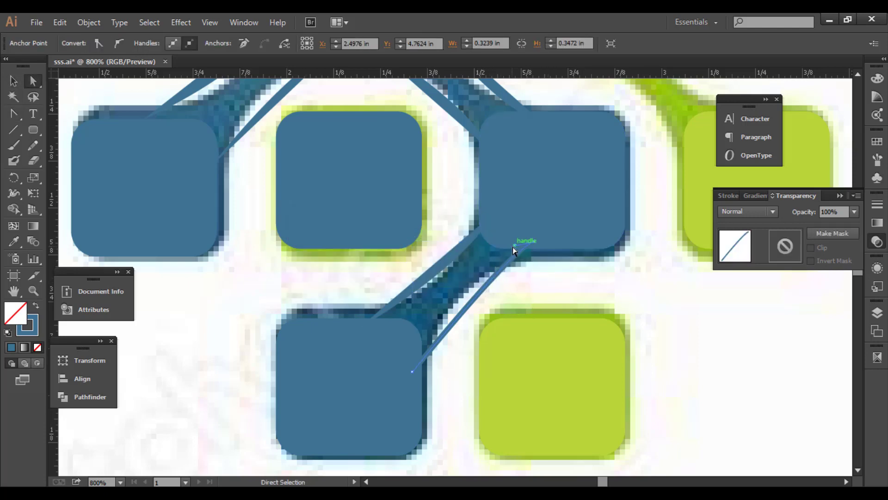
{"action": "left_click_drag", "start_coordinate": [514, 245], "coordinate": [479, 239]}
{"action": "left_click", "coordinate": [472, 276]}
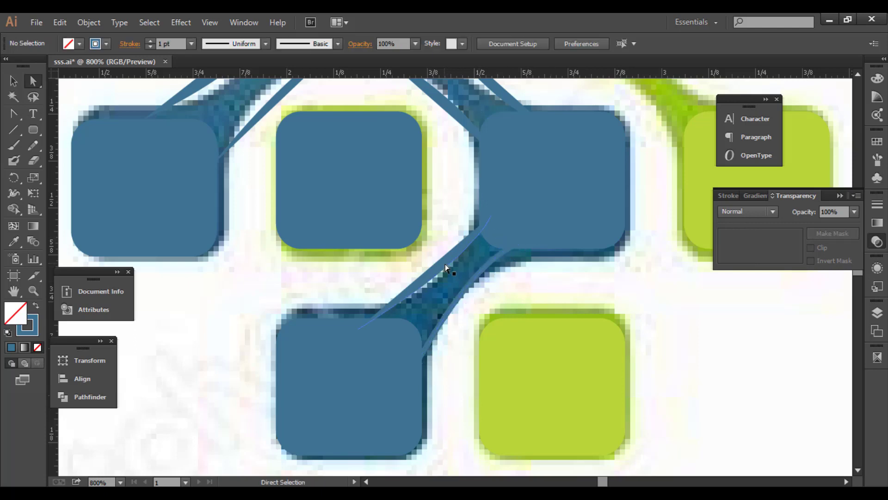
{"action": "left_click", "coordinate": [480, 243]}
{"action": "key", "text": "shift+x"}
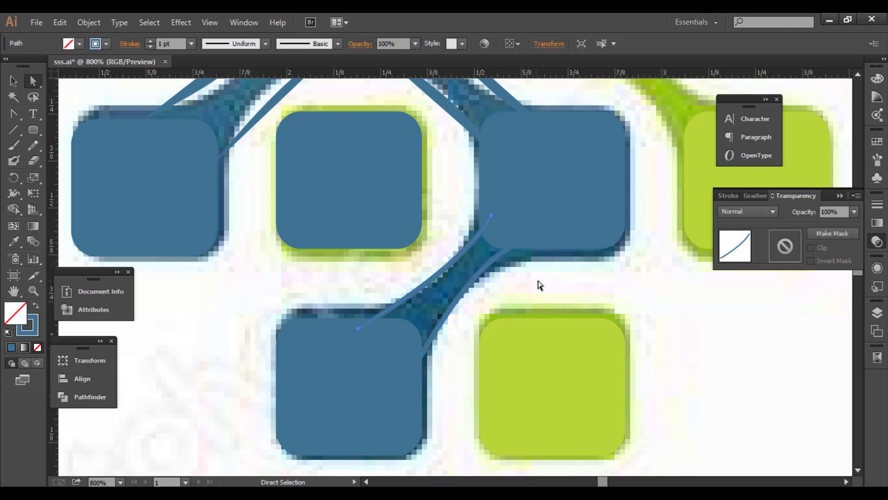
{"action": "left_click", "coordinate": [542, 285]}
Swap fill and stroke on the upper and lower connector slivers to show them as thin lines
{"action": "scroll", "coordinate": [462, 197], "scroll_direction": "down", "scroll_amount": 5}
{"action": "left_click", "coordinate": [479, 251]}
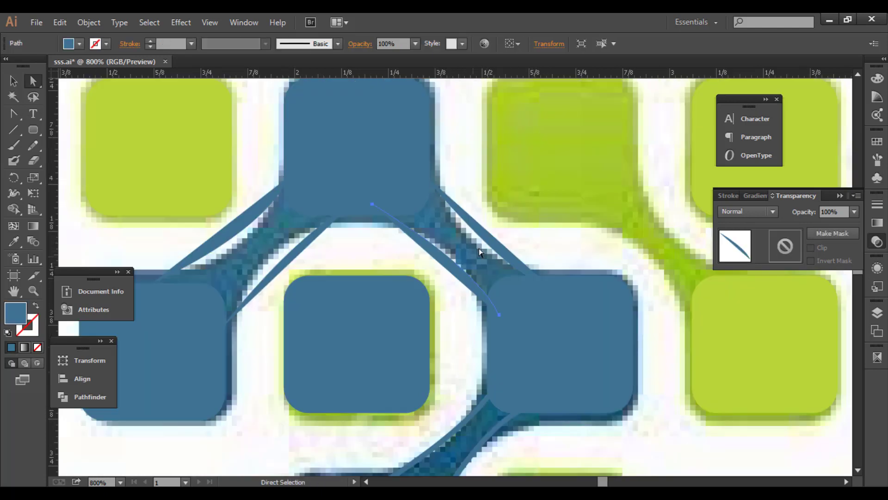
{"action": "left_click", "coordinate": [243, 218]}
{"action": "key", "text": "shift+x"}
{"action": "left_click", "coordinate": [286, 271]}
{"action": "key", "text": "shift+x"}
{"action": "left_click", "coordinate": [260, 324]}
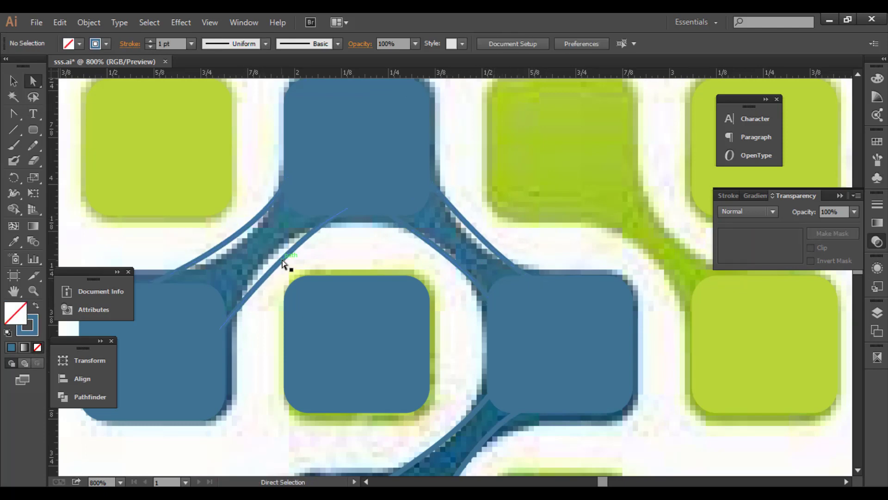
Reshape the upper-left connector's curve to hug the blue band's edge
{"action": "left_click", "coordinate": [283, 263]}
{"action": "left_click_drag", "start_coordinate": [293, 237], "coordinate": [268, 229]}
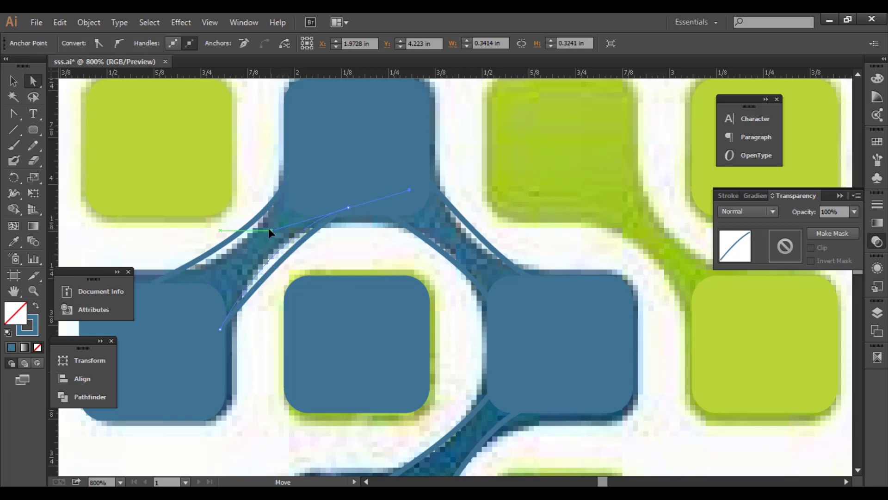
{"action": "left_click", "coordinate": [332, 254]}
{"action": "left_click", "coordinate": [248, 226]}
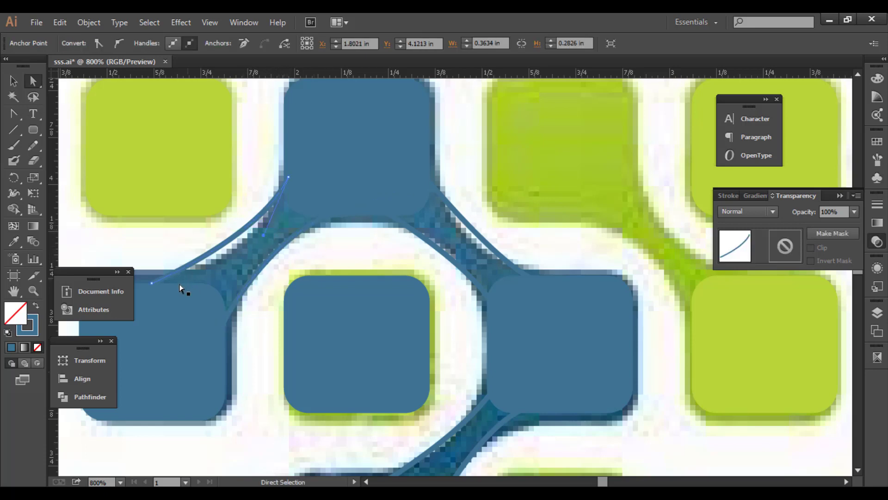
{"action": "left_click_drag", "start_coordinate": [262, 235], "coordinate": [264, 267]}
{"action": "left_click", "coordinate": [361, 258]}
Adjust the upper-right connector's curve and move the right connector's end onto the right square
{"action": "left_click", "coordinate": [479, 237]}
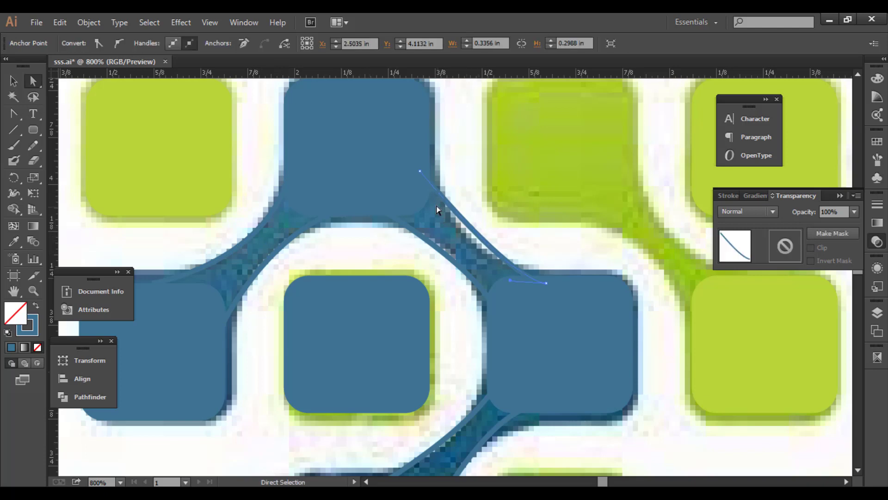
{"action": "left_click_drag", "start_coordinate": [512, 279], "coordinate": [498, 293]}
{"action": "left_click", "coordinate": [520, 244]}
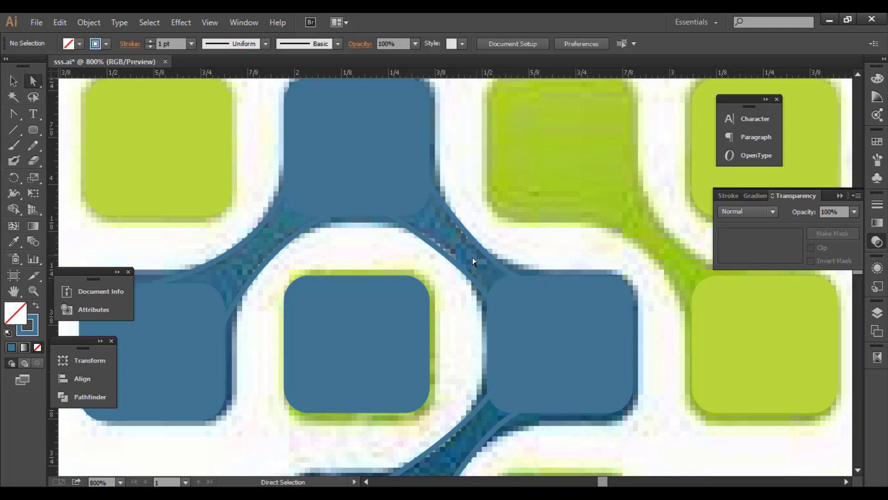
{"action": "left_click", "coordinate": [457, 265]}
{"action": "left_click_drag", "start_coordinate": [477, 265], "coordinate": [494, 260]}
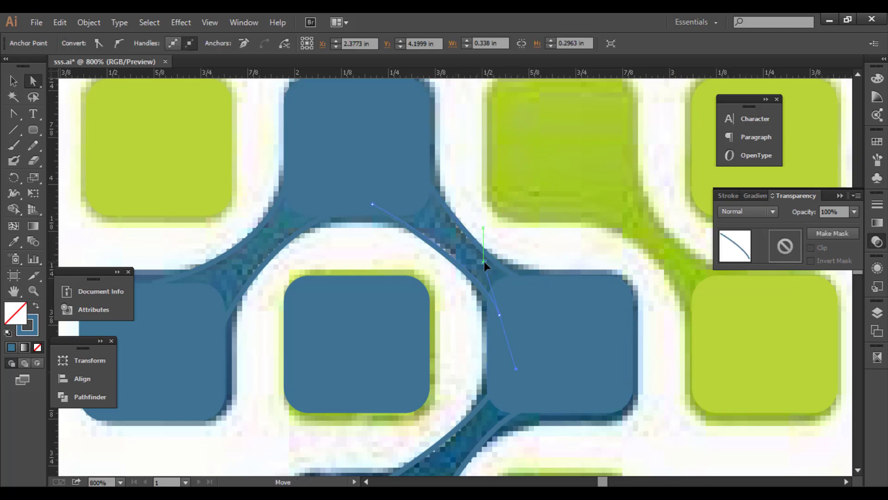
{"action": "left_click", "coordinate": [519, 245]}
{"action": "scroll", "coordinate": [526, 249], "scroll_direction": "down", "scroll_amount": 2}
Select the four blue squares and their three connecting strips
{"action": "scroll", "coordinate": [534, 285], "scroll_direction": "down", "scroll_amount": 2}
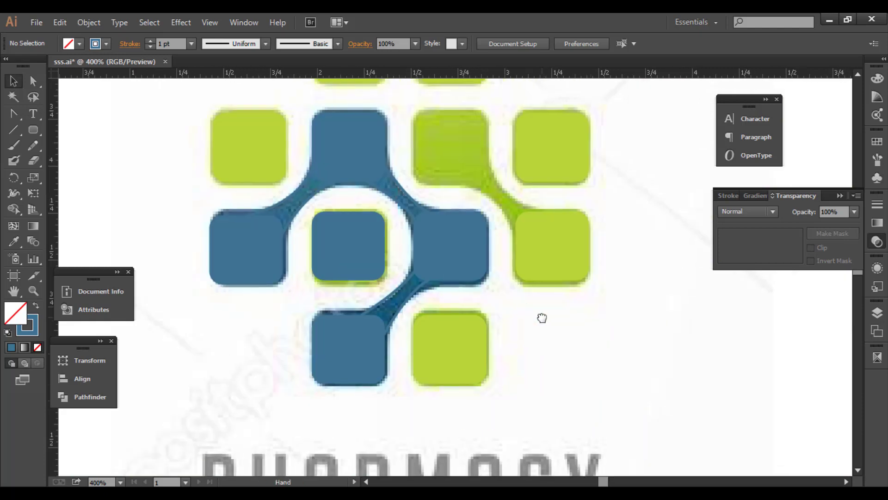
{"action": "left_click_drag", "start_coordinate": [541, 318], "coordinate": [556, 341]}
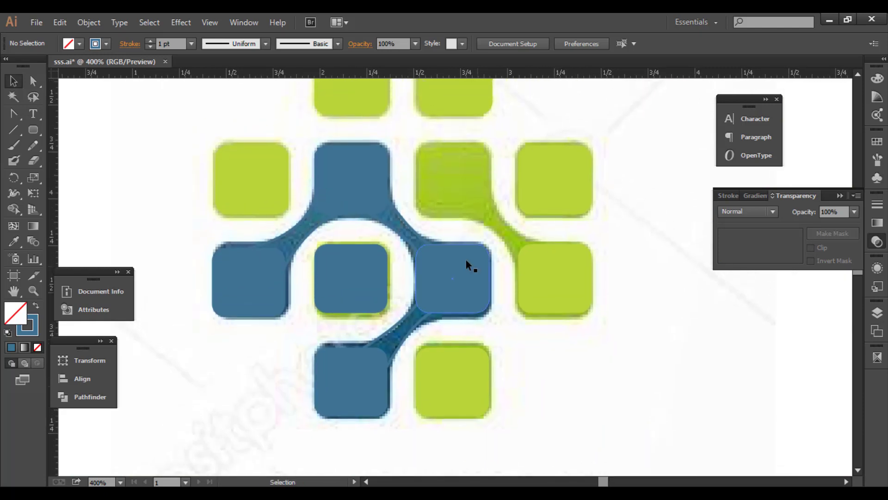
{"action": "left_click", "coordinate": [266, 279]}
{"action": "left_click", "coordinate": [292, 231], "text": "shift"}
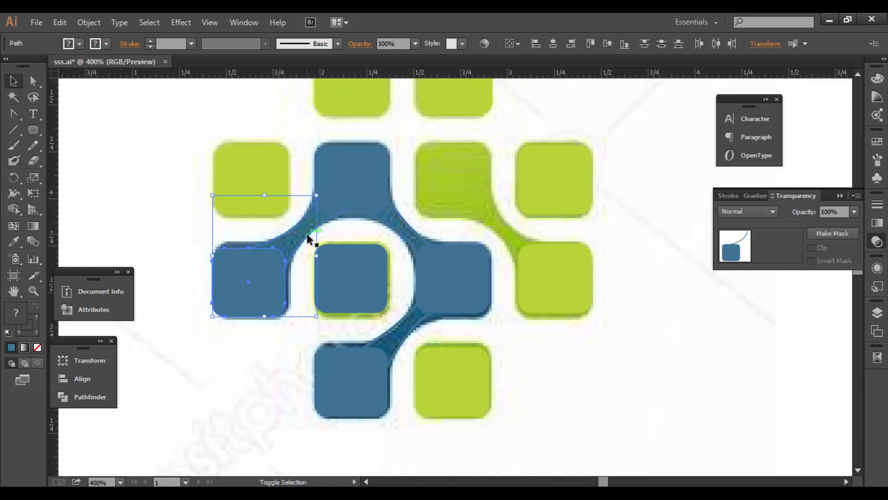
{"action": "left_click", "coordinate": [360, 198], "text": "shift"}
{"action": "left_click", "coordinate": [411, 229], "text": "shift"}
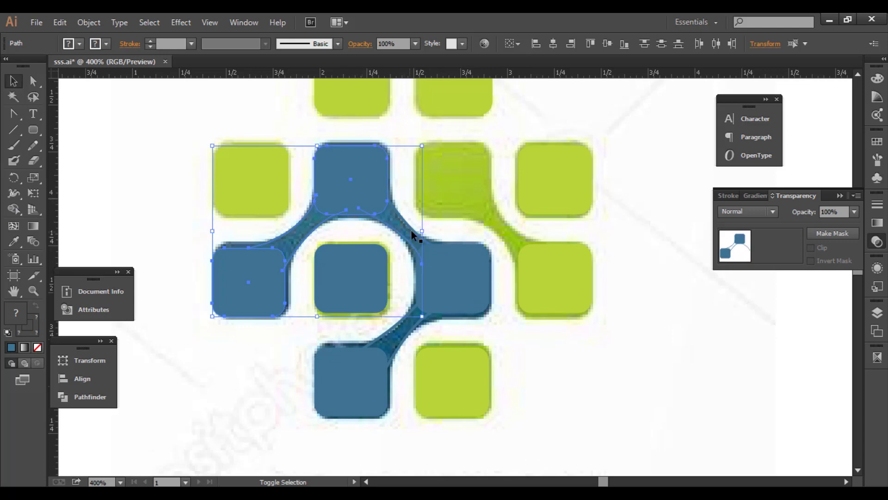
{"action": "left_click", "coordinate": [418, 273], "text": "shift"}
{"action": "left_click", "coordinate": [417, 329], "text": "shift"}
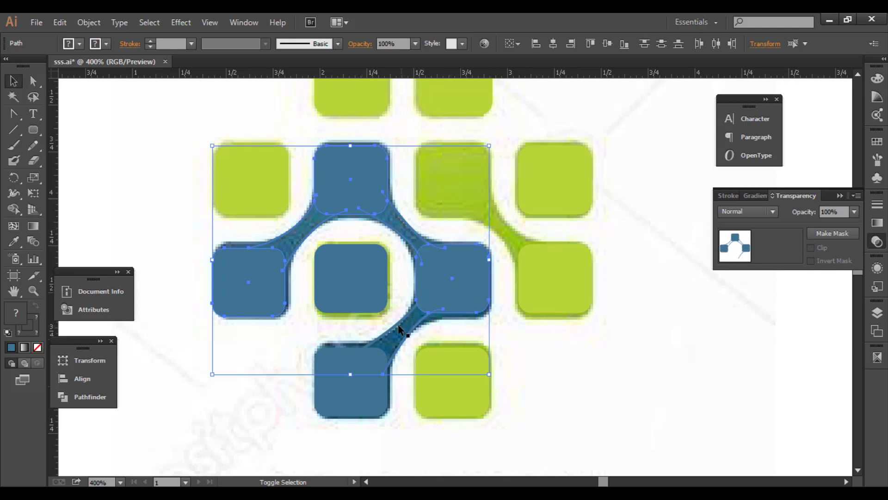
{"action": "left_click", "coordinate": [349, 380], "text": "shift"}
Combine the selected blue shapes with Pathfinder's Unite
{"action": "left_click", "coordinate": [84, 362]}
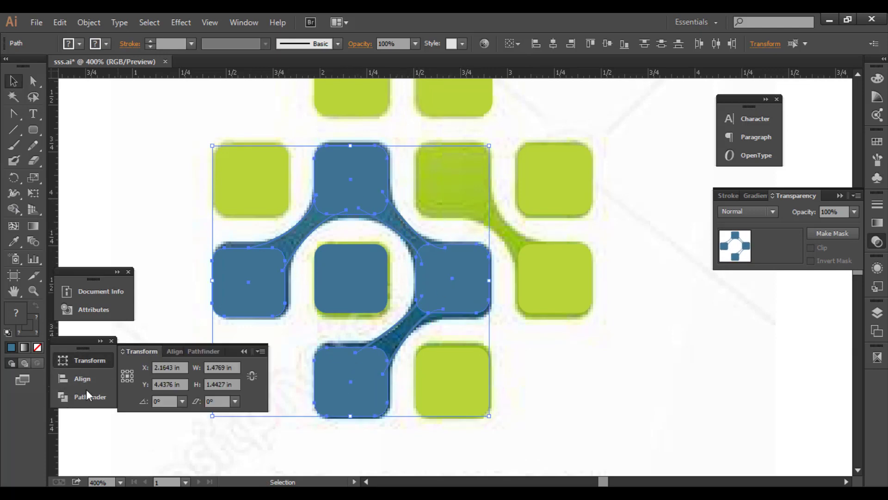
{"action": "left_click", "coordinate": [87, 394]}
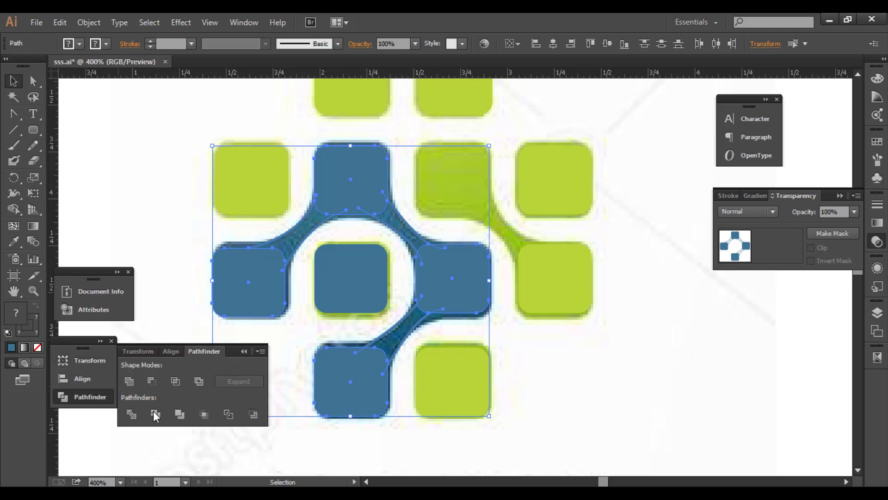
{"action": "left_click", "coordinate": [131, 382]}
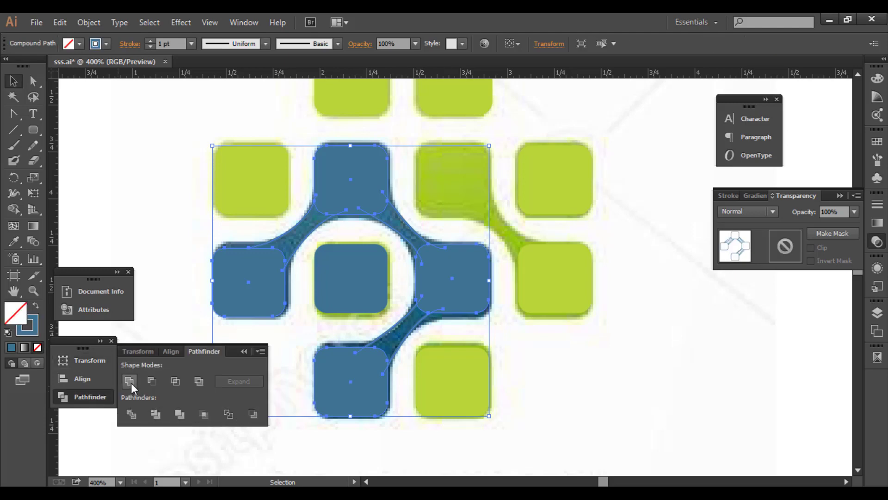
{"action": "left_click", "coordinate": [196, 378]}
Give the three curved connector paths a blue fill with no stroke
{"action": "left_click", "coordinate": [138, 246]}
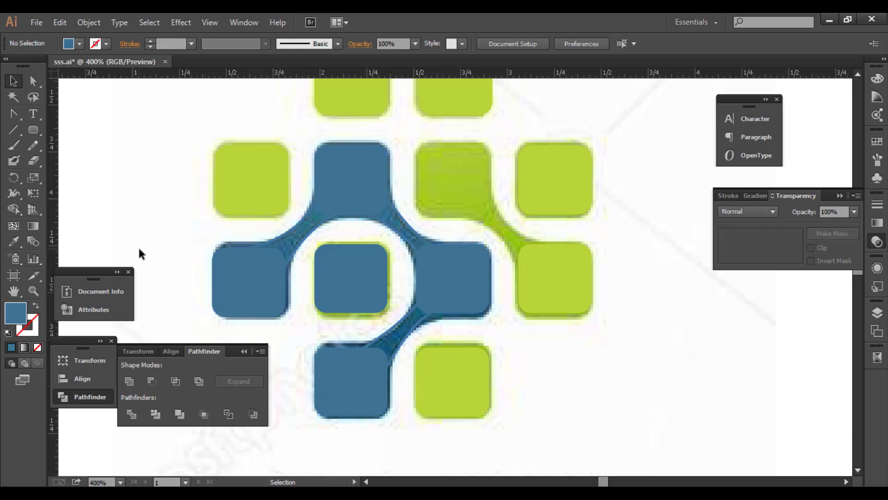
{"action": "left_click", "coordinate": [270, 245]}
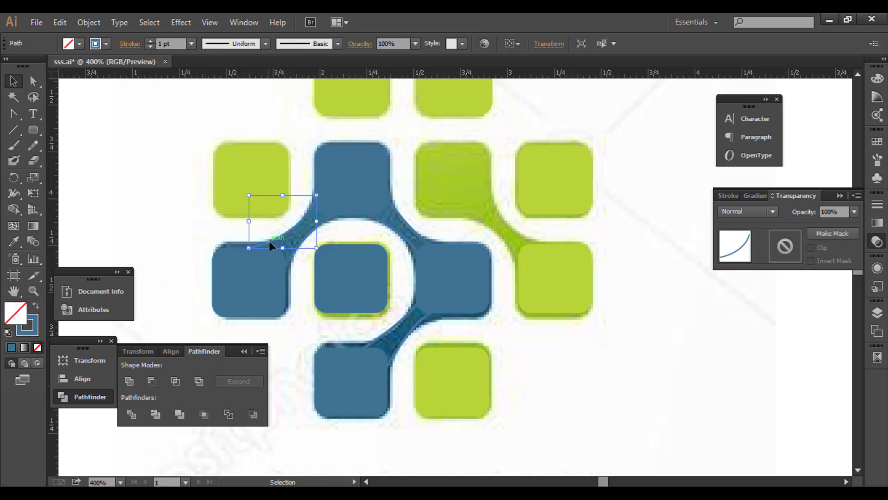
{"action": "left_click", "coordinate": [301, 240], "text": "shift"}
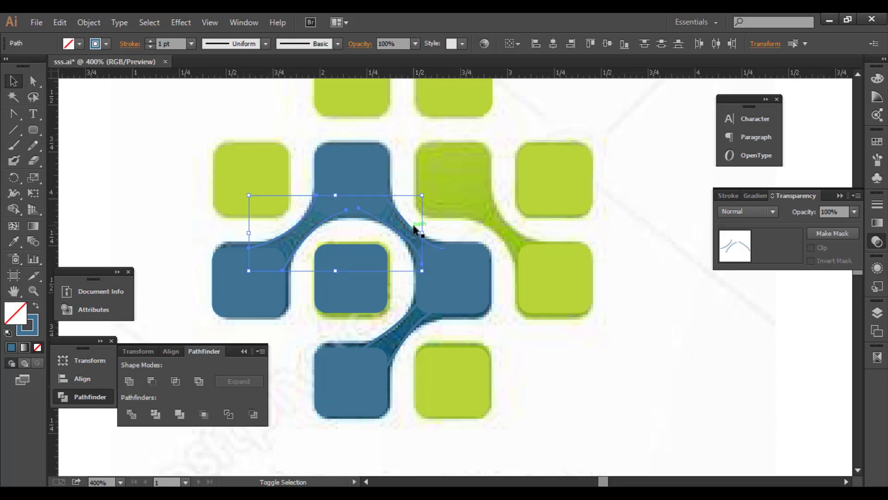
{"action": "left_click", "coordinate": [410, 233], "text": "shift"}
{"action": "key", "text": "shift+x"}
{"action": "key", "text": "shift+x"}
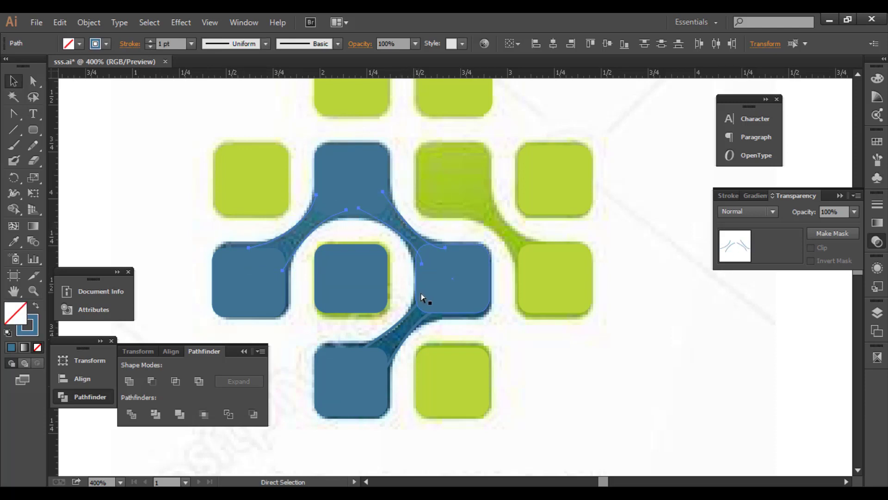
{"action": "left_click", "coordinate": [601, 365]}
{"action": "scroll", "coordinate": [292, 192], "scroll_direction": "up", "scroll_amount": 1, "text": "alt"}
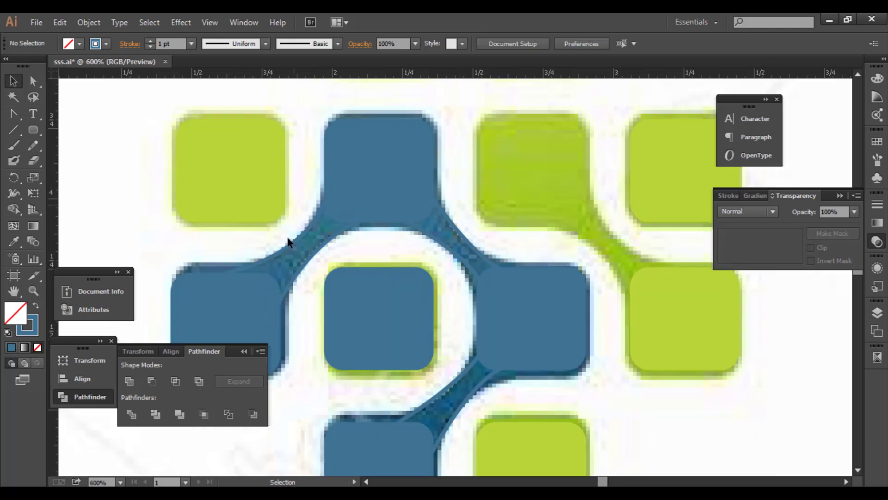
Merge the blue strips and blue squares into one shape with Shape Builder
{"action": "left_click", "coordinate": [291, 292]}
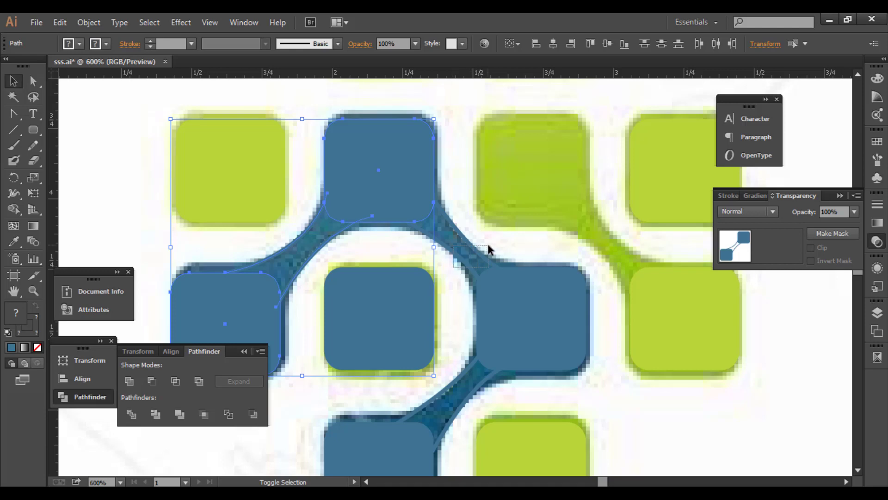
{"action": "left_click_drag", "start_coordinate": [489, 250], "coordinate": [506, 306]}
{"action": "scroll", "coordinate": [495, 322], "scroll_direction": "down", "scroll_amount": 5}
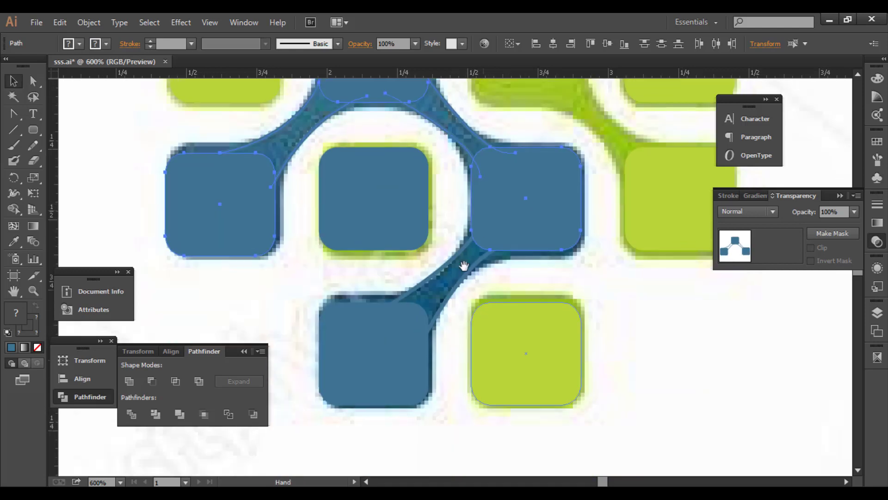
{"action": "left_click", "coordinate": [423, 285], "text": "shift"}
{"action": "left_click", "coordinate": [396, 334], "text": "shift"}
{"action": "key", "text": "ctrl+minus"}
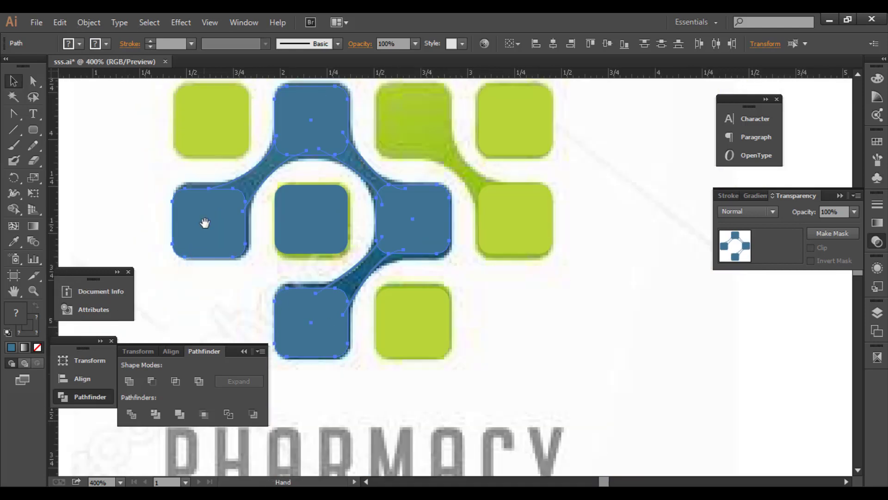
{"action": "scroll", "coordinate": [204, 222], "scroll_direction": "up", "scroll_amount": 1}
{"action": "left_click", "coordinate": [13, 209]}
{"action": "left_click_drag", "start_coordinate": [265, 218], "coordinate": [402, 297]}
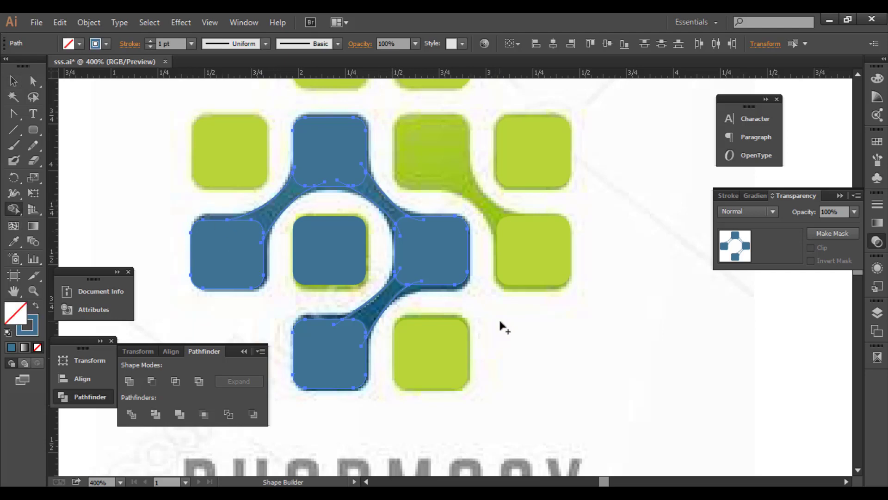
{"action": "key", "text": "v"}
{"action": "left_click", "coordinate": [573, 350]}
Check the upper and lower connector paths of the merged blue cross
{"action": "left_click", "coordinate": [398, 303]}
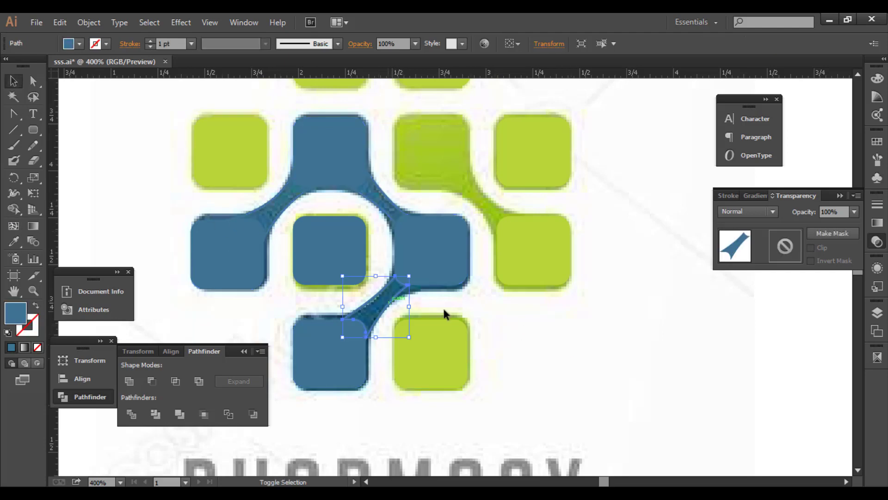
{"action": "left_click", "coordinate": [442, 306]}
{"action": "left_click", "coordinate": [379, 192]}
{"action": "left_click", "coordinate": [293, 202]}
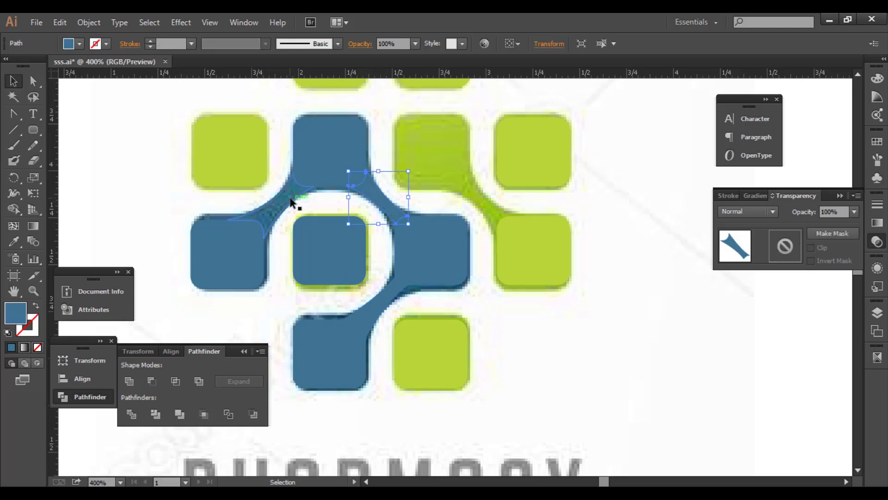
{"action": "left_click", "coordinate": [324, 214]}
{"action": "left_click", "coordinate": [624, 317]}
{"action": "scroll", "coordinate": [600, 343], "scroll_direction": "up", "scroll_amount": 2}
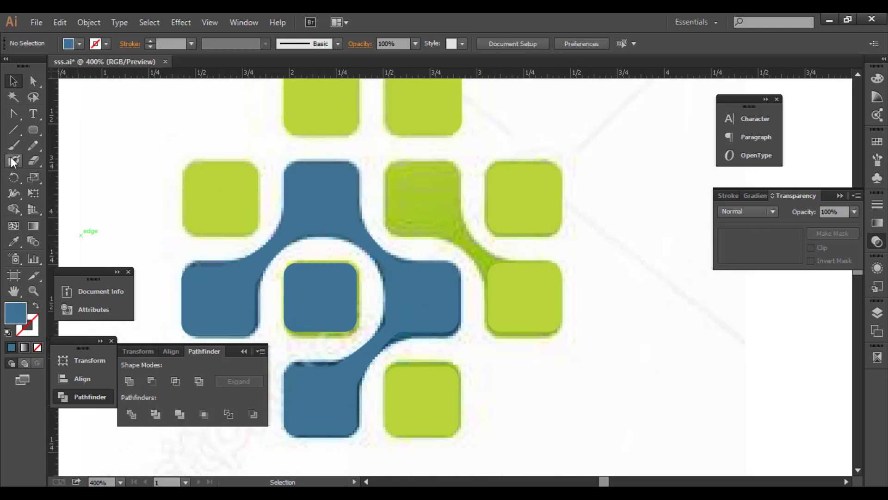
Copy a green square over its neighbour and pencil both edges of a green bridge
{"action": "left_click_drag", "start_coordinate": [531, 199], "coordinate": [429, 199], "text": "alt"}
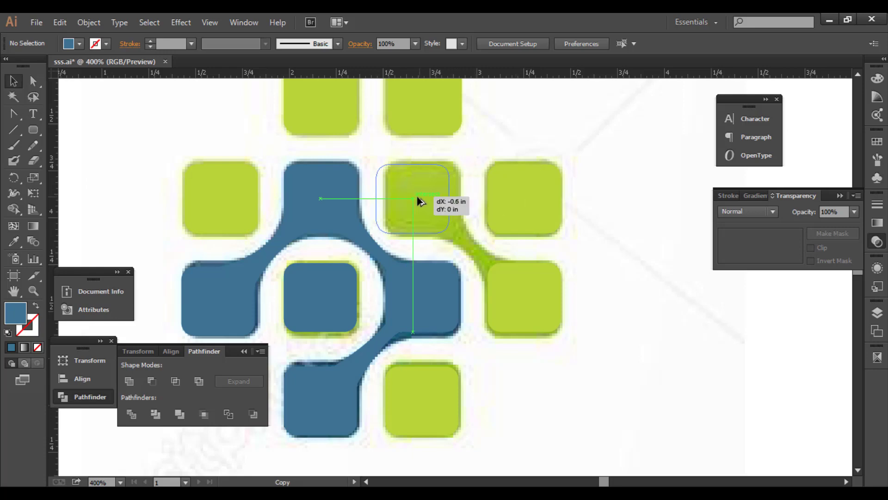
{"action": "left_click", "coordinate": [638, 265]}
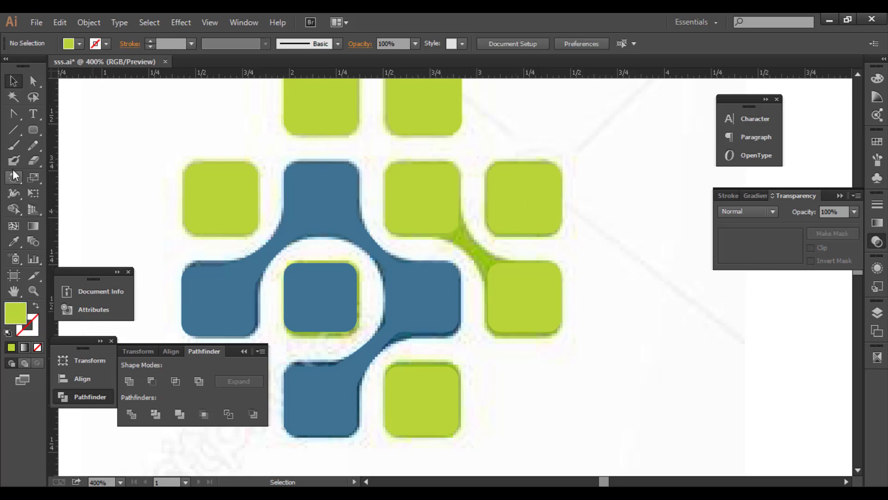
{"action": "left_click", "coordinate": [15, 148]}
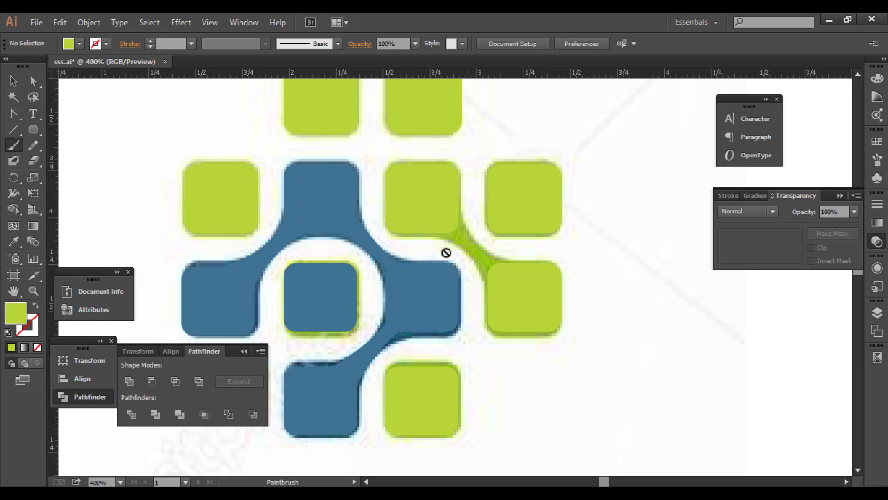
{"action": "left_click", "coordinate": [33, 145]}
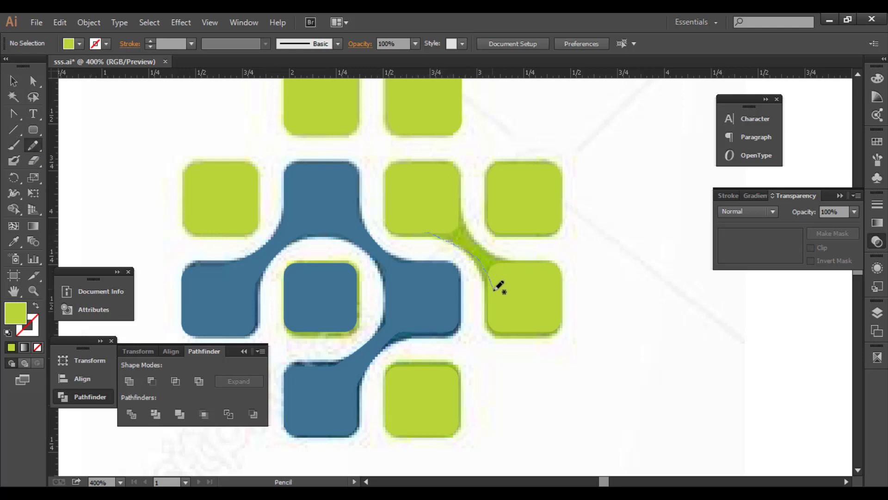
{"action": "left_click_drag", "start_coordinate": [497, 287], "coordinate": [496, 288]}
{"action": "key", "text": "v"}
{"action": "left_click", "coordinate": [97, 176]}
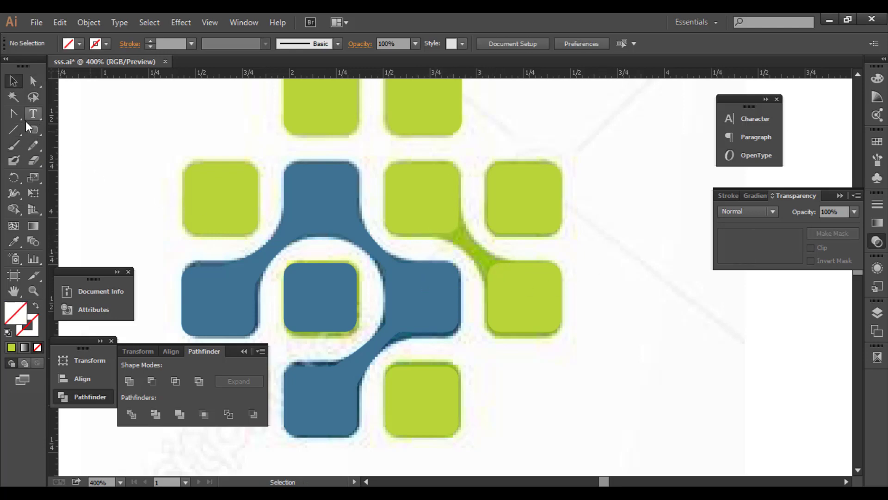
{"action": "left_click", "coordinate": [35, 144]}
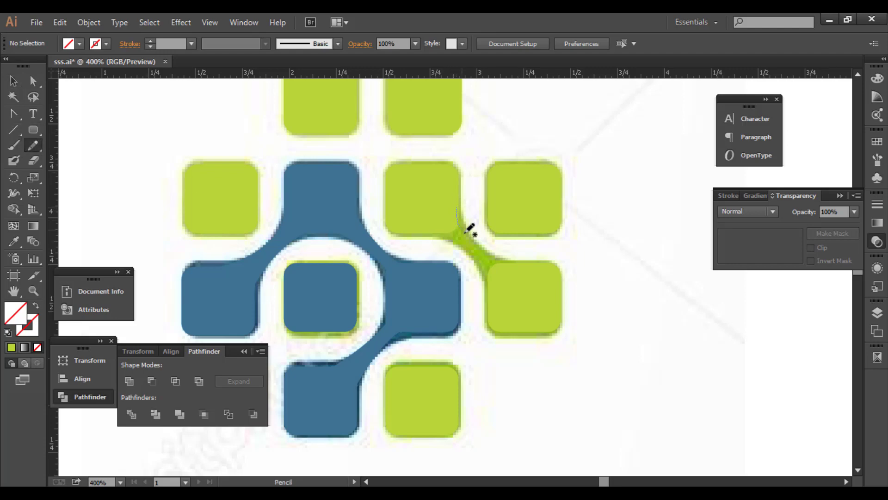
{"action": "left_click_drag", "start_coordinate": [527, 264], "coordinate": [526, 265]}
{"action": "key", "text": "v"}
{"action": "left_click", "coordinate": [604, 284]}
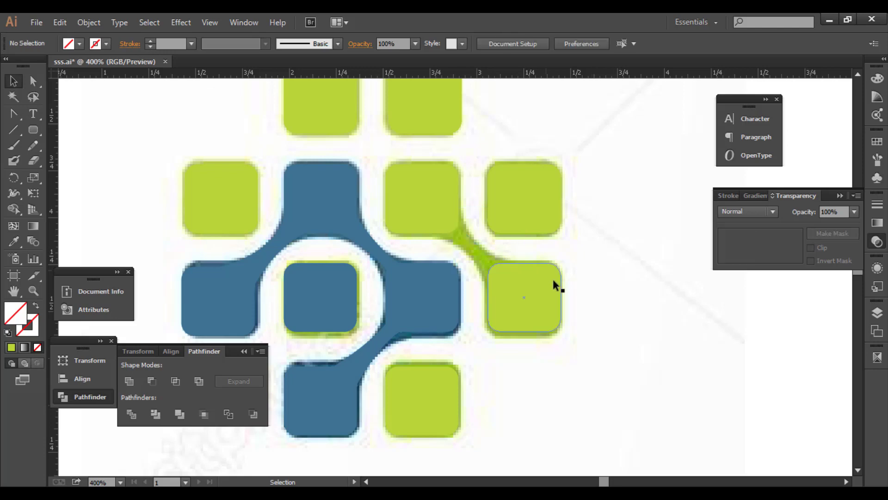
Merge the two right-hand green squares and the bridge path with Shape Builder
{"action": "left_click", "coordinate": [540, 295]}
{"action": "left_click", "coordinate": [481, 247], "text": "shift"}
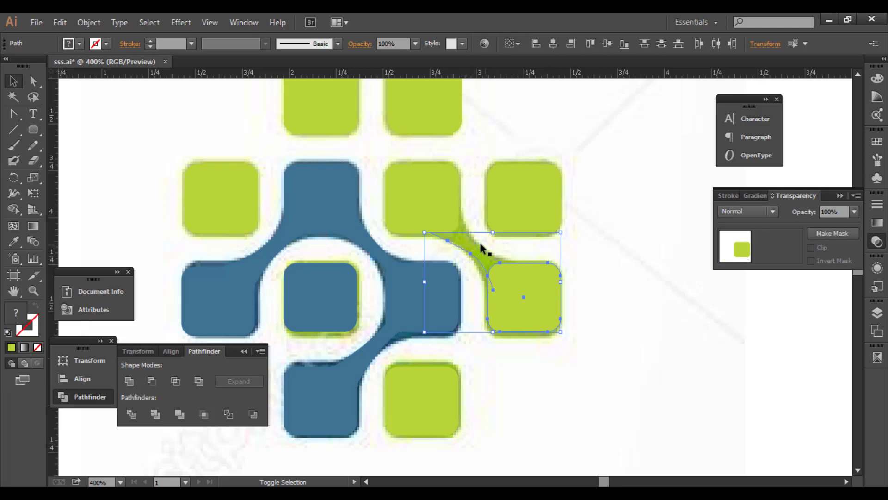
{"action": "left_click", "coordinate": [444, 212], "text": "shift"}
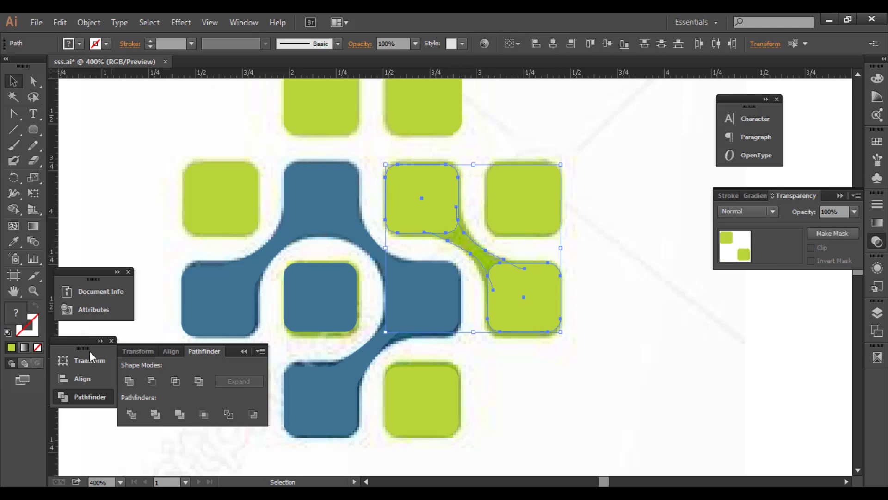
{"action": "left_click", "coordinate": [14, 209]}
{"action": "left_click_drag", "start_coordinate": [469, 248], "coordinate": [548, 267]}
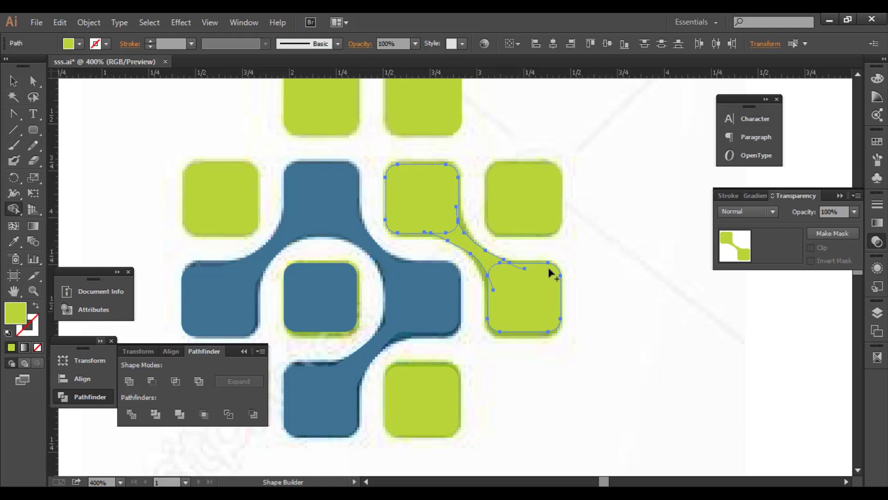
{"action": "key", "text": "v"}
{"action": "left_click", "coordinate": [630, 288]}
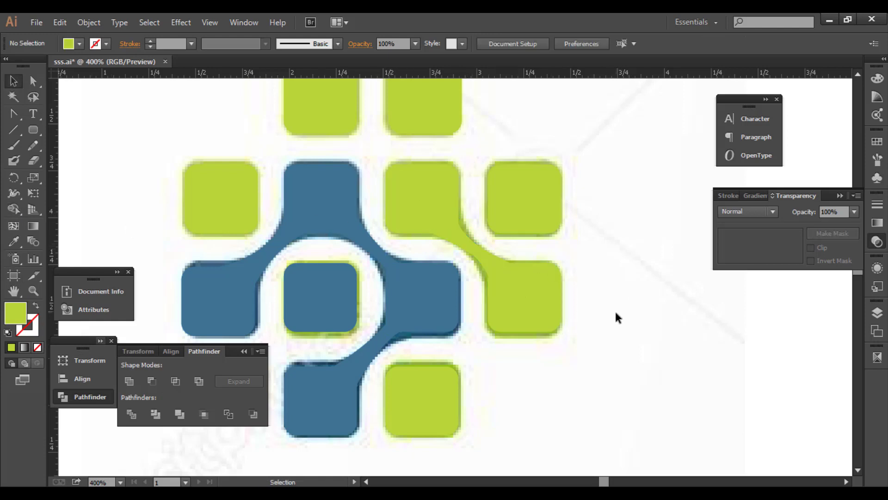
Delete the faint PHARMACY reference image below the logo
{"action": "scroll", "coordinate": [603, 311], "scroll_direction": "down", "scroll_amount": 1, "text": "alt"}
{"action": "scroll", "coordinate": [603, 312], "scroll_direction": "down", "scroll_amount": 2, "text": "alt"}
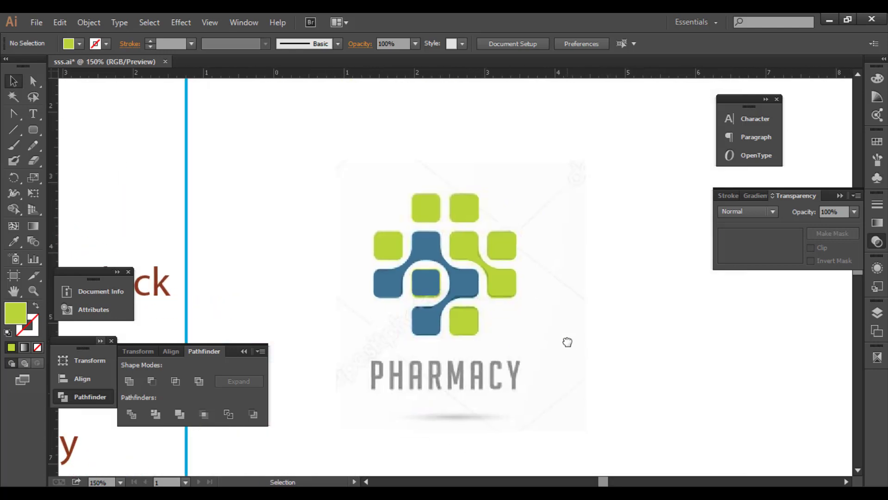
{"action": "left_click", "coordinate": [543, 356]}
{"action": "key", "text": "Delete"}
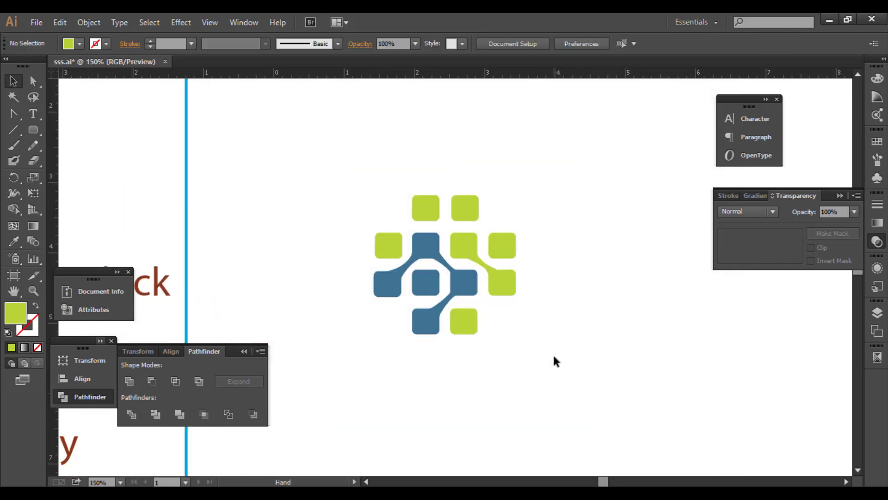
{"action": "left_click_drag", "start_coordinate": [556, 361], "coordinate": [544, 361]}
Add the text COMPANY below the logo
{"action": "left_click", "coordinate": [32, 117]}
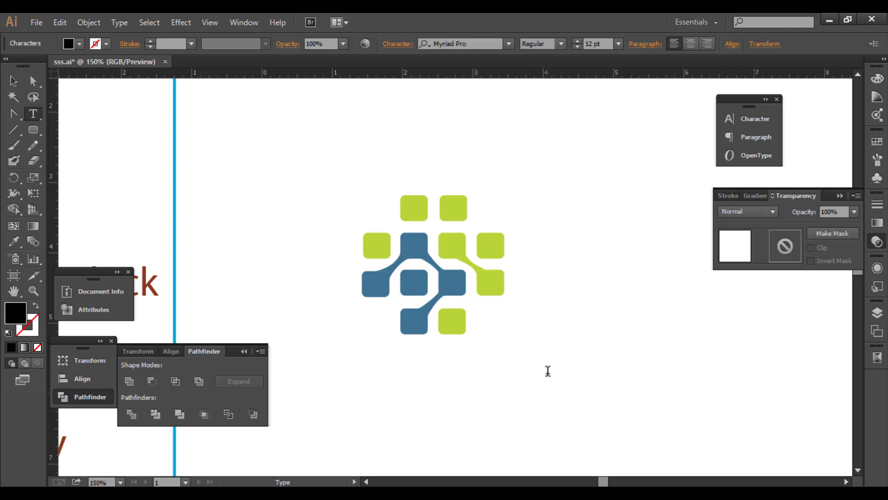
{"action": "type", "text": "COMPANY nAME"}
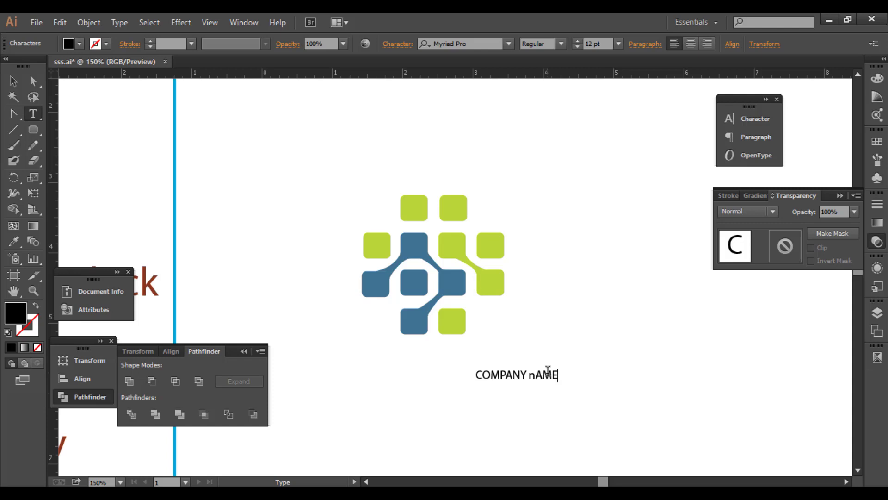
{"action": "key", "text": "BackSpace"}
{"action": "key", "text": "BackSpace"}
{"action": "key", "text": "BackSpace"}
{"action": "key", "text": "BackSpace"}
{"action": "key", "text": "Escape"}
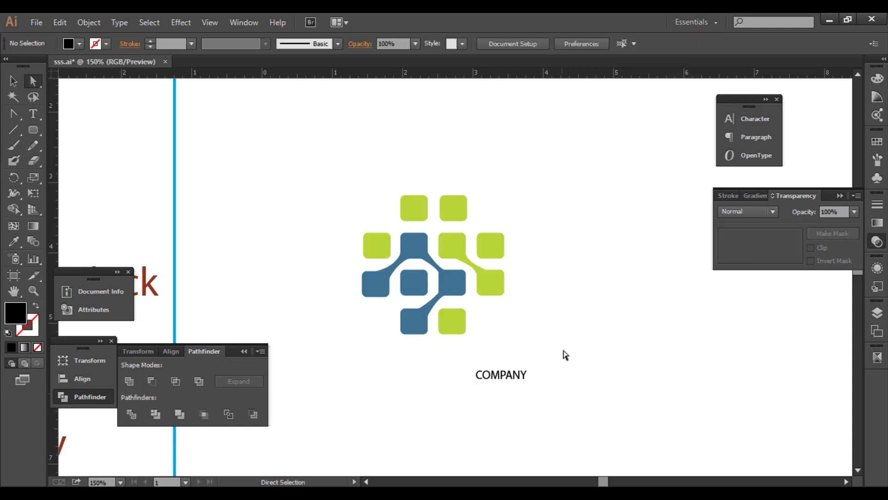
Move the COMPANY text under the logo and scale it up
{"action": "key", "text": "v"}
{"action": "mouse_move", "coordinate": [523, 371]}
{"action": "left_mouse_down"}
{"action": "mouse_move", "coordinate": [473, 386]}
{"action": "mouse_move", "coordinate": [556, 363]}
{"action": "left_mouse_up"}
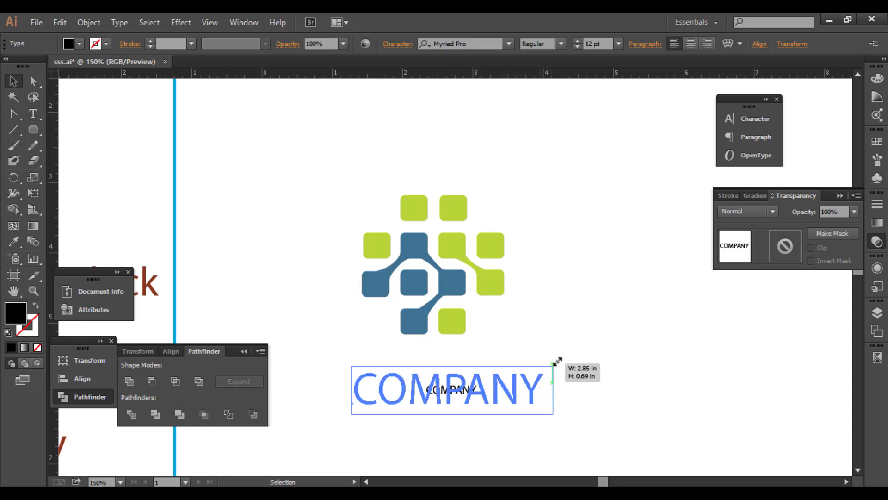
{"action": "left_click_drag", "start_coordinate": [520, 414], "coordinate": [511, 395]}
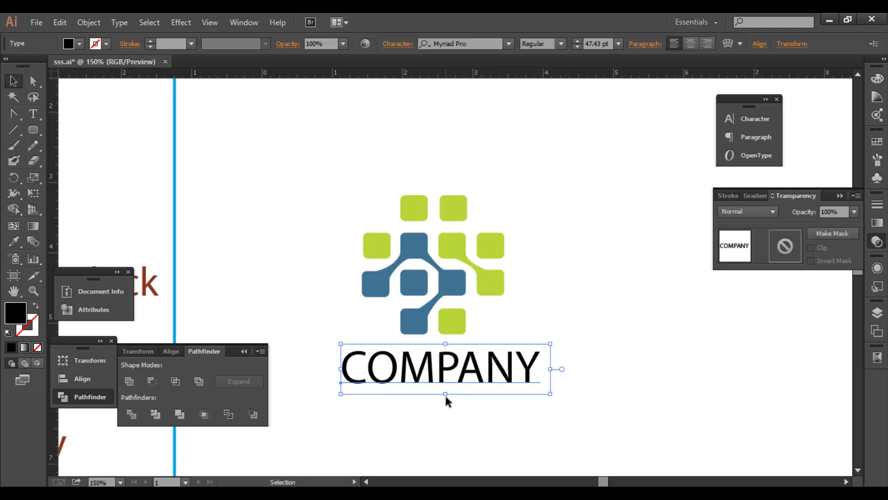
{"action": "left_click_drag", "start_coordinate": [445, 395], "coordinate": [446, 384]}
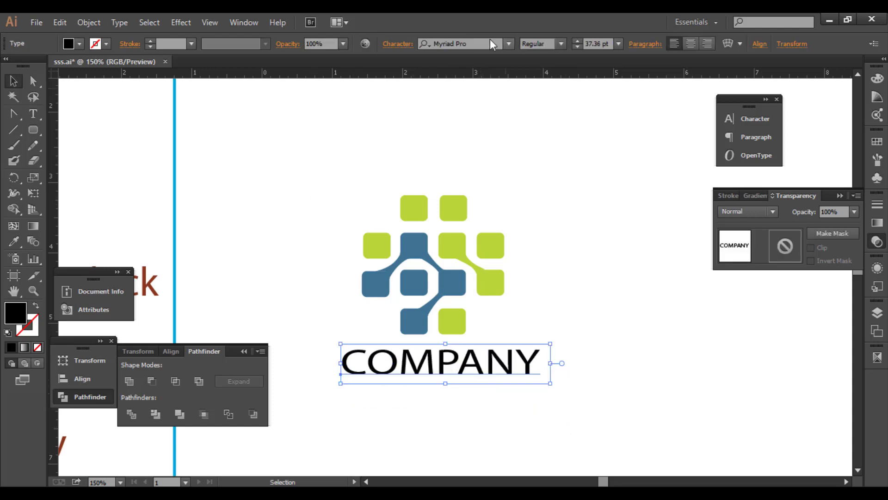
Try Nueva Std Bold and OCR A Std on COMPANY and stretch it wider
{"action": "key", "text": "Down"}
{"action": "key", "text": "Down"}
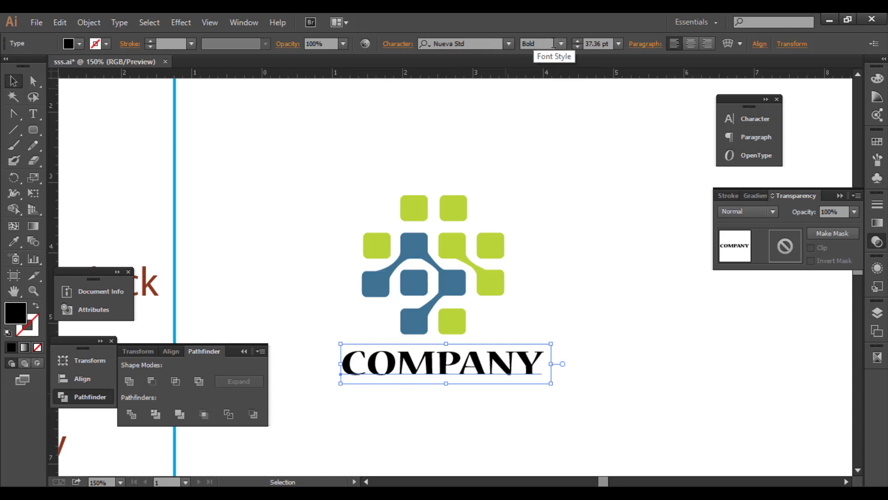
{"action": "key", "text": "Down"}
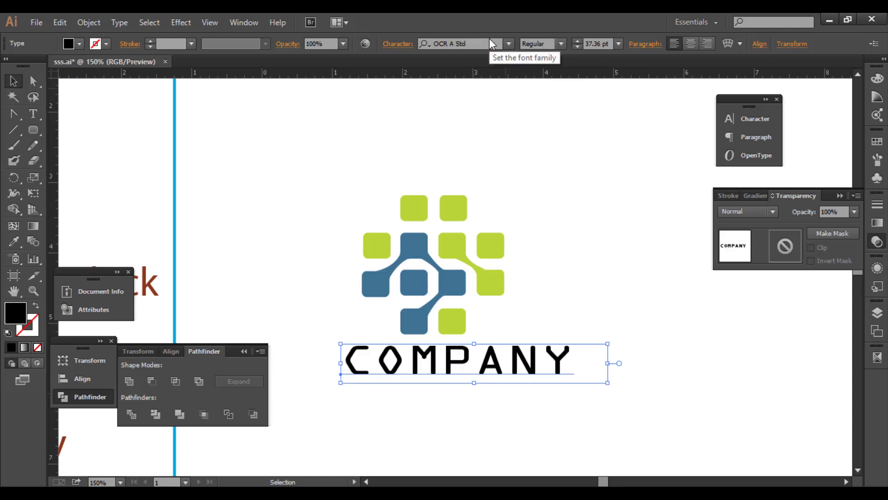
{"action": "key", "text": "Down"}
{"action": "key", "text": "Down"}
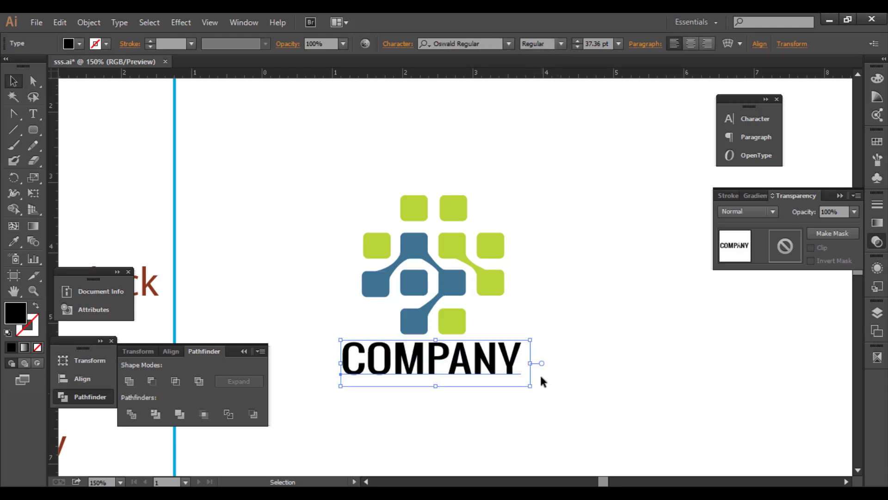
{"action": "left_click_drag", "start_coordinate": [533, 363], "coordinate": [566, 363]}
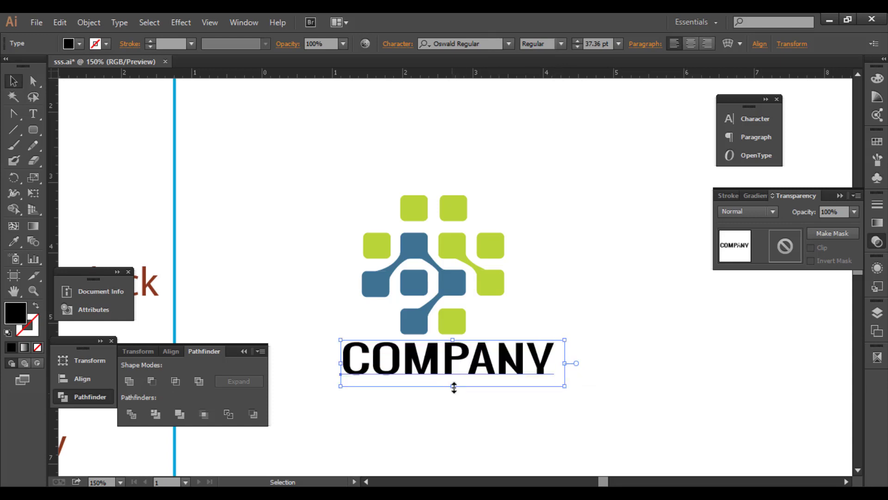
{"action": "left_click_drag", "start_coordinate": [454, 387], "coordinate": [474, 420]}
Retype the duplicated text as NAME and place it just under COMPANY
{"action": "double_click", "coordinate": [475, 420]}
{"action": "type", "text": "S"}
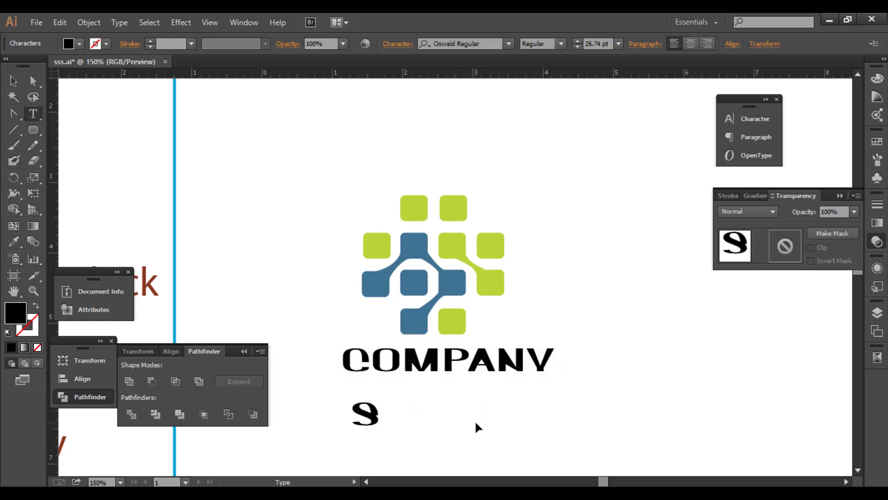
{"action": "key", "text": "BackSpace"}
{"action": "type", "text": "NAME"}
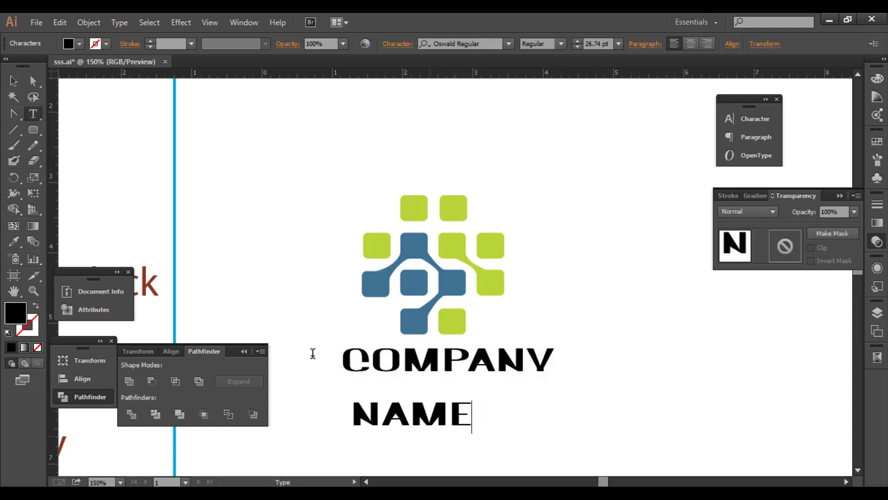
{"action": "left_click", "coordinate": [12, 81]}
{"action": "mouse_move", "coordinate": [473, 404]}
{"action": "left_mouse_down"}
{"action": "mouse_move", "coordinate": [502, 382]}
{"action": "mouse_move", "coordinate": [489, 376]}
{"action": "left_mouse_up"}
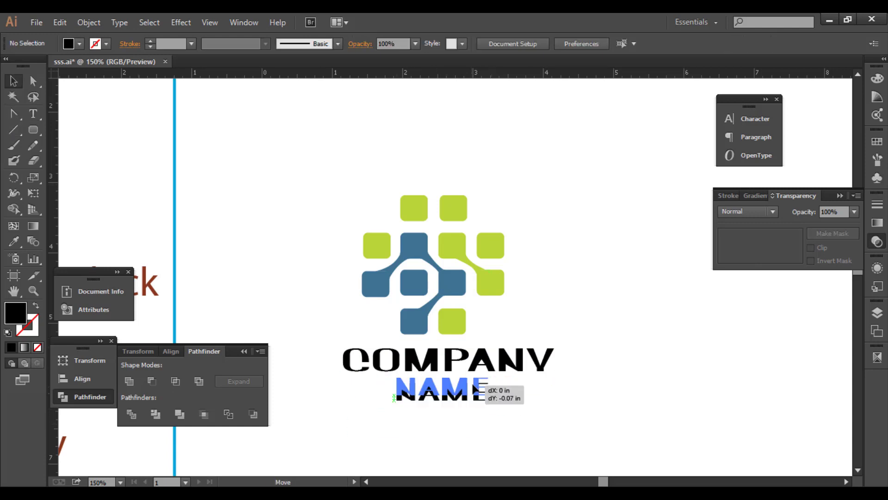
Draw a thin rounded bar on each side of NAME
{"action": "left_click", "coordinate": [33, 130]}
{"action": "left_click_drag", "start_coordinate": [347, 383], "coordinate": [525, 391]}
{"action": "key", "text": "v"}
{"action": "left_click_drag", "start_coordinate": [533, 423], "coordinate": [347, 387]}
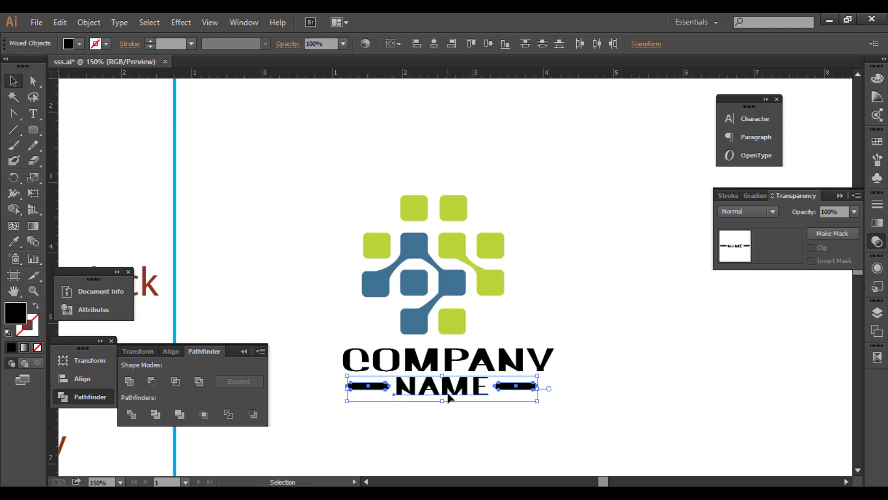
{"action": "left_click_drag", "start_coordinate": [448, 396], "coordinate": [465, 396]}
Colour the NAME text and both bars grey
{"action": "left_click", "coordinate": [501, 424]}
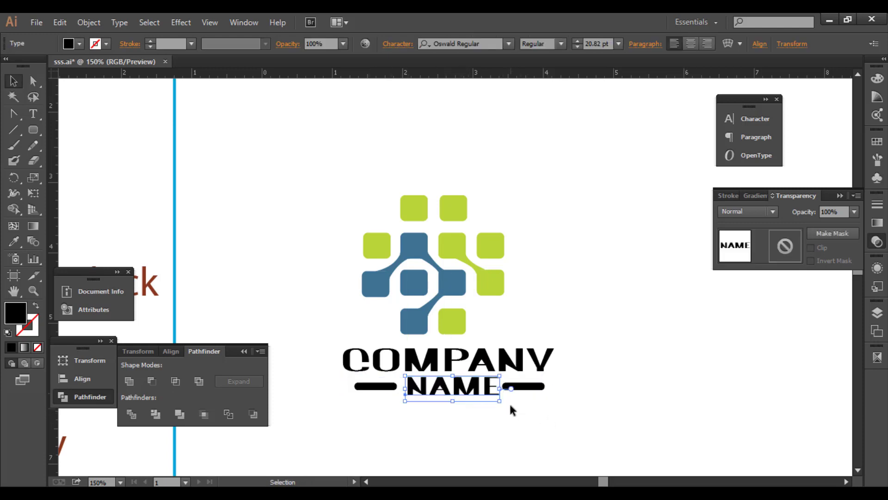
{"action": "left_click", "coordinate": [878, 78]}
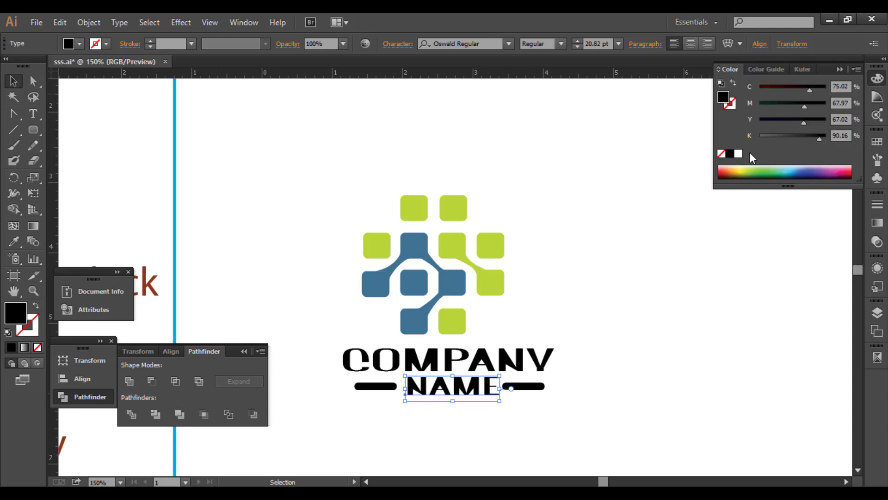
{"action": "left_click", "coordinate": [738, 153]}
{"action": "left_click_drag", "start_coordinate": [782, 135], "coordinate": [794, 135]}
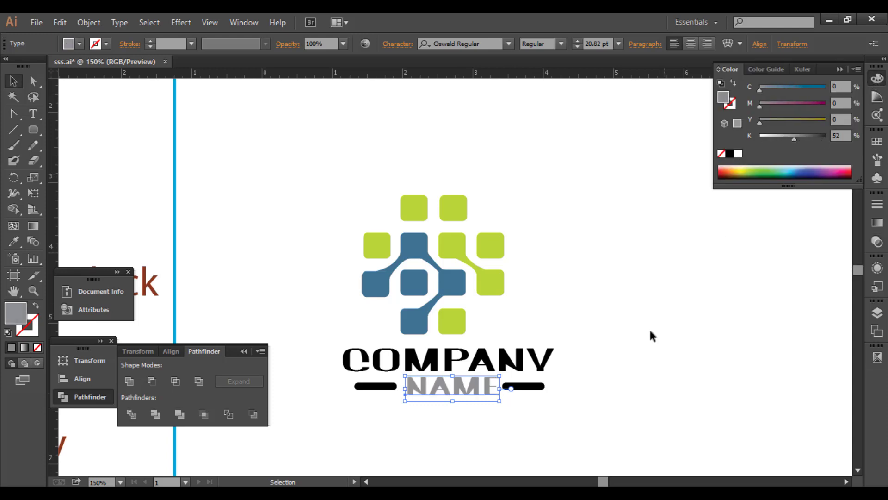
{"action": "left_click", "coordinate": [601, 360]}
{"action": "left_click", "coordinate": [543, 391]}
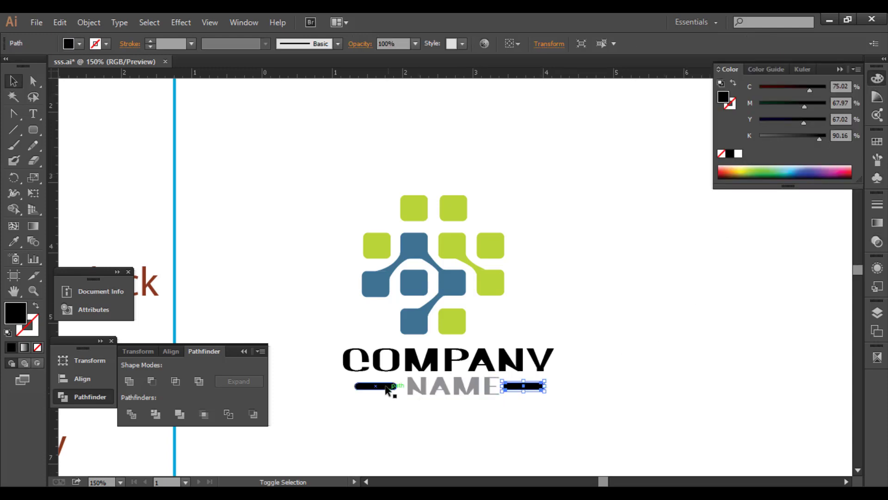
{"action": "left_click", "coordinate": [739, 153]}
{"action": "left_click", "coordinate": [790, 138]}
{"action": "left_click", "coordinate": [662, 326]}
Reposition the logo lockup and place a copy of it to the right
{"action": "key", "text": "ctrl+minus"}
{"action": "key", "text": "ctrl+minus"}
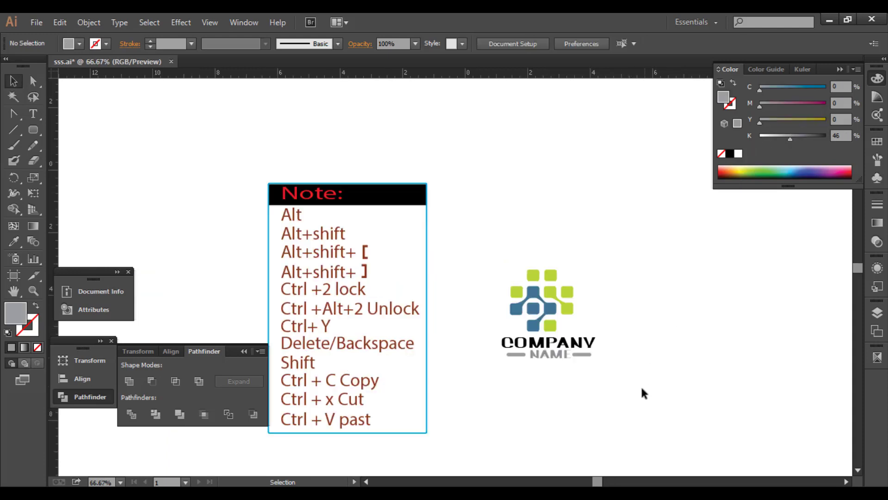
{"action": "left_click", "coordinate": [551, 305]}
{"action": "left_click_drag", "start_coordinate": [561, 321], "coordinate": [468, 310]}
{"action": "left_click", "coordinate": [563, 386]}
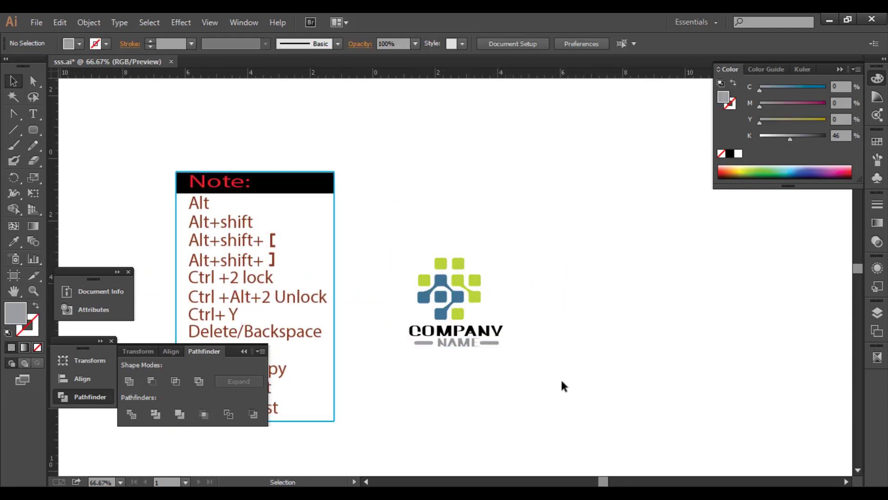
{"action": "mouse_move", "coordinate": [452, 273]}
{"action": "left_mouse_down"}
{"action": "mouse_move", "coordinate": [430, 225]}
{"action": "mouse_move", "coordinate": [596, 223]}
{"action": "mouse_move", "coordinate": [433, 223]}
{"action": "left_mouse_up"}
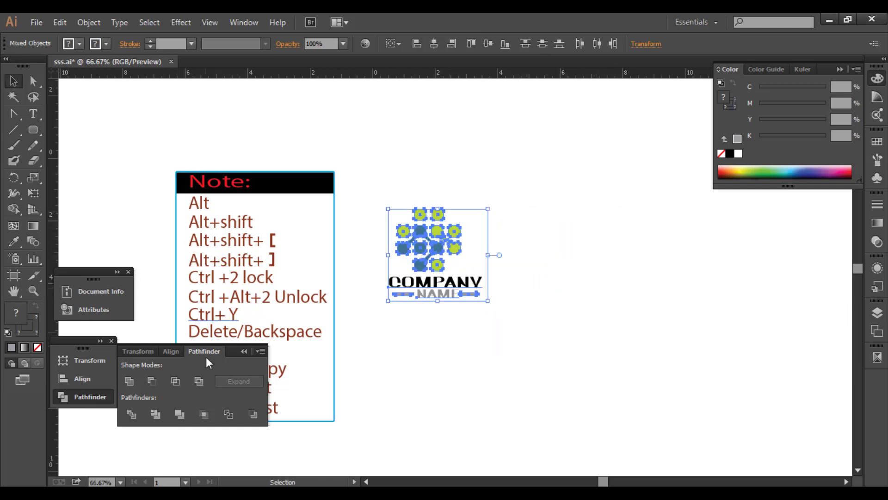
{"action": "left_click", "coordinate": [243, 351]}
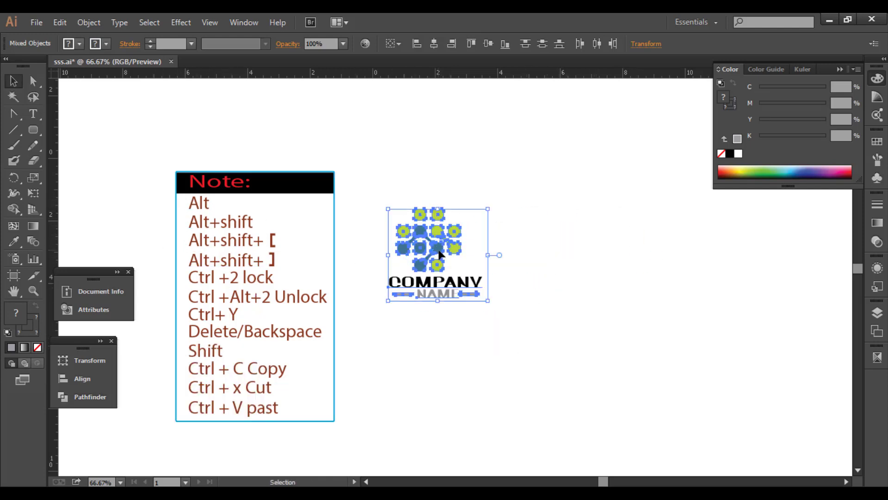
{"action": "left_click_drag", "start_coordinate": [439, 254], "coordinate": [597, 254]}
{"action": "left_click", "coordinate": [656, 275]}
Turn the green squares in the copied logo red
{"action": "scroll", "coordinate": [646, 259], "scroll_direction": "up", "scroll_amount": 1}
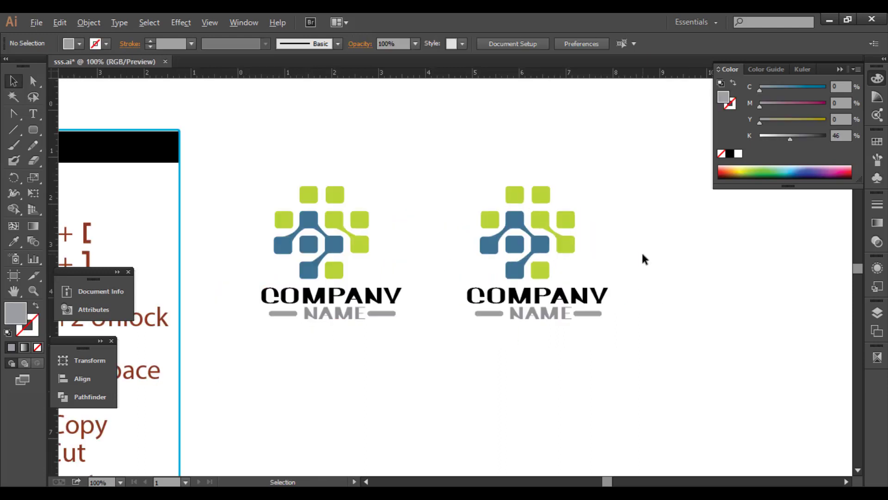
{"action": "left_click_drag", "start_coordinate": [582, 199], "coordinate": [582, 200]}
{"action": "left_click_drag", "start_coordinate": [591, 255], "coordinate": [561, 212]}
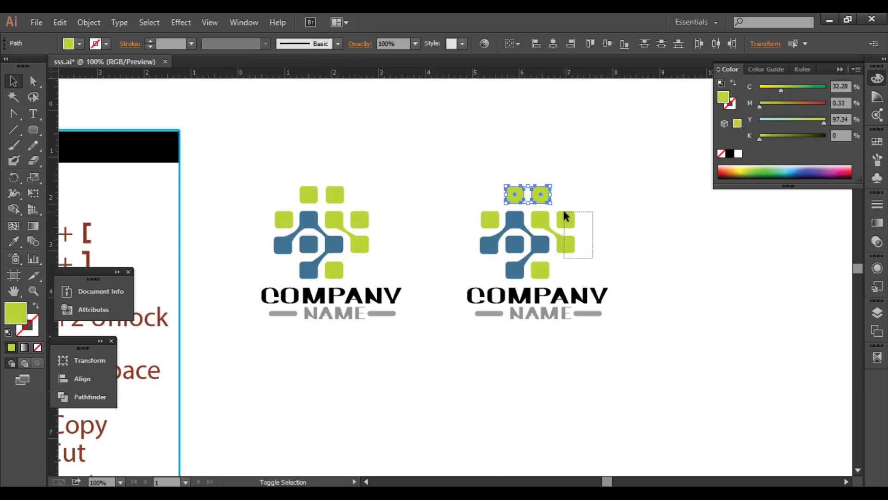
{"action": "left_click", "coordinate": [538, 273], "text": "shift"}
{"action": "left_click", "coordinate": [542, 217], "text": "shift"}
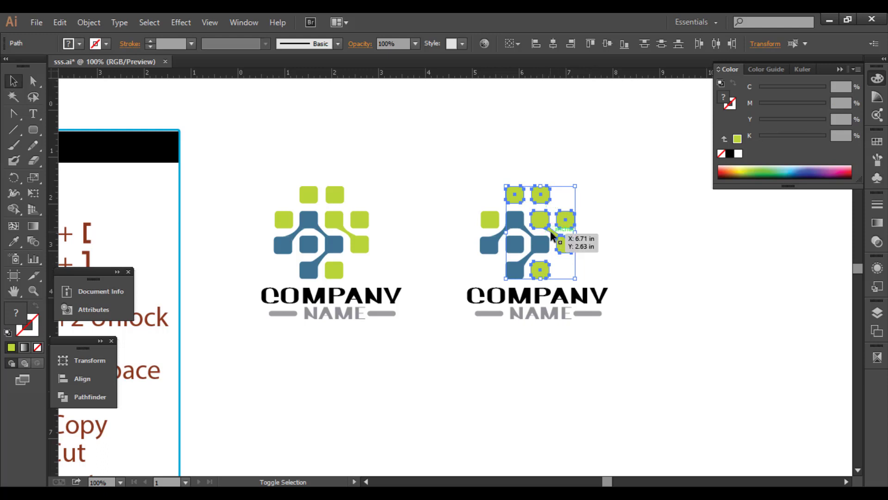
{"action": "left_click", "coordinate": [492, 219], "text": "shift"}
{"action": "left_click", "coordinate": [736, 141]}
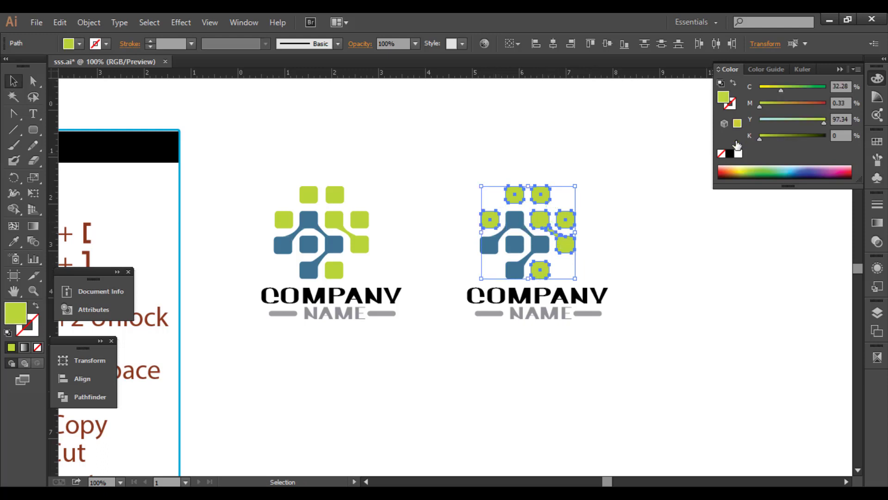
{"action": "left_click_drag", "start_coordinate": [760, 106], "coordinate": [843, 104]}
Recolour the copied logo's blue squares cyan
{"action": "left_click", "coordinate": [597, 245]}
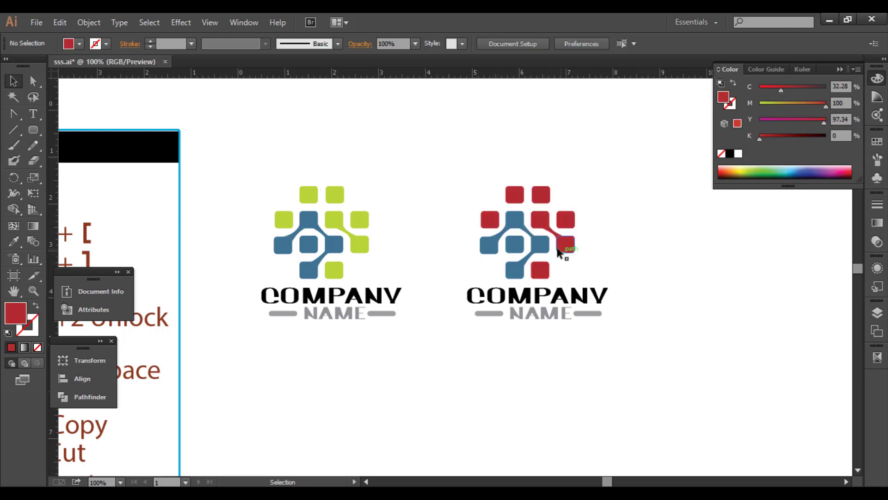
{"action": "left_click", "coordinate": [540, 243]}
{"action": "left_click", "coordinate": [522, 245], "text": "shift"}
{"action": "left_click", "coordinate": [519, 226], "text": "shift"}
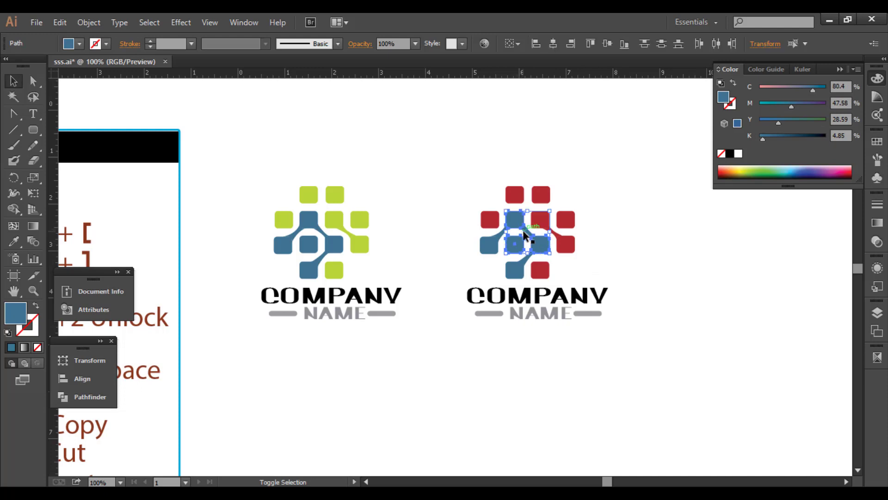
{"action": "left_click", "coordinate": [489, 244], "text": "shift"}
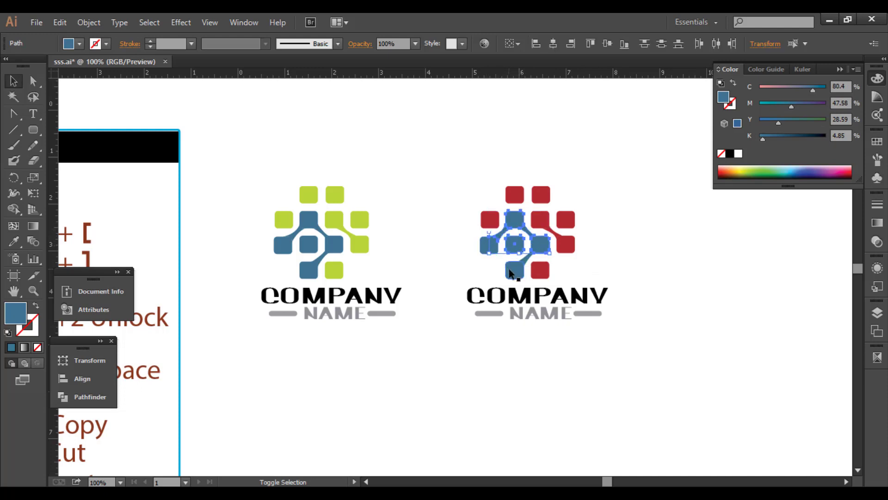
{"action": "left_click", "coordinate": [514, 267], "text": "shift"}
{"action": "left_click_drag", "start_coordinate": [792, 107], "coordinate": [760, 106]}
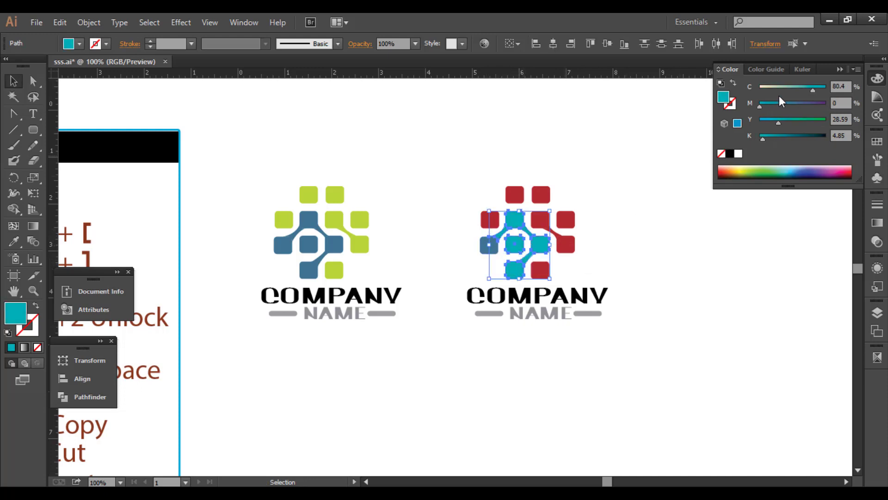
{"action": "mouse_move", "coordinate": [813, 90]}
{"action": "left_mouse_down"}
{"action": "mouse_move", "coordinate": [760, 89]}
{"action": "mouse_move", "coordinate": [827, 106]}
{"action": "mouse_move", "coordinate": [759, 106]}
{"action": "mouse_move", "coordinate": [826, 89]}
{"action": "left_mouse_up"}
{"action": "left_click", "coordinate": [743, 250]}
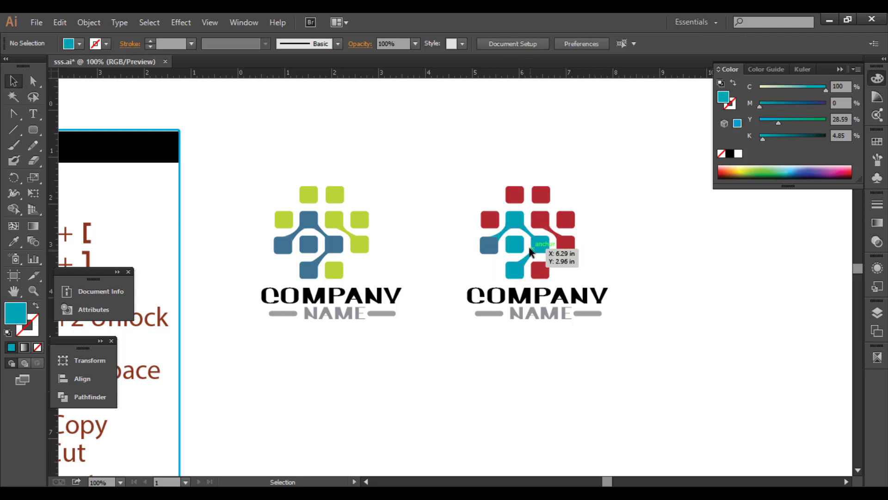
Match the leftover left blue square to the cyan colour
{"action": "left_click", "coordinate": [490, 244]}
{"action": "key", "text": "i"}
{"action": "left_click", "coordinate": [514, 244]}
{"action": "key", "text": "a"}
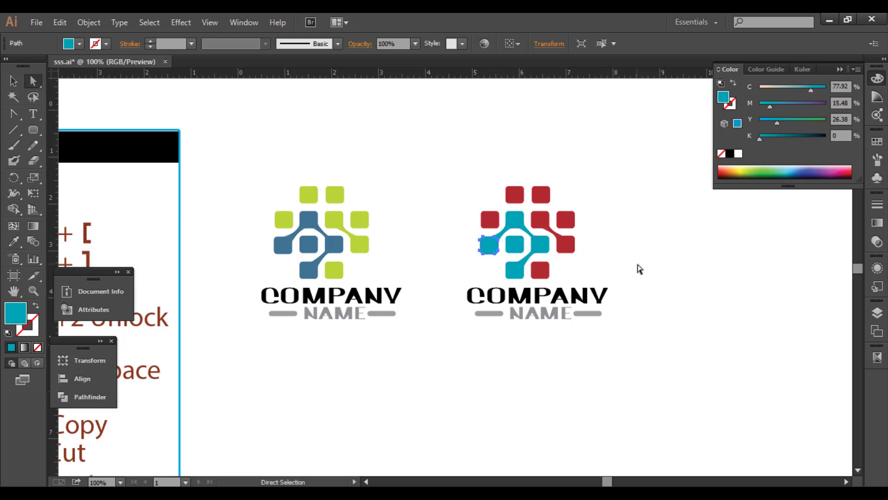
{"action": "key", "text": "v"}
Make the second logo's COMPANY text cyan, with yellow set to 30
{"action": "left_click", "coordinate": [637, 266]}
{"action": "left_click", "coordinate": [614, 290]}
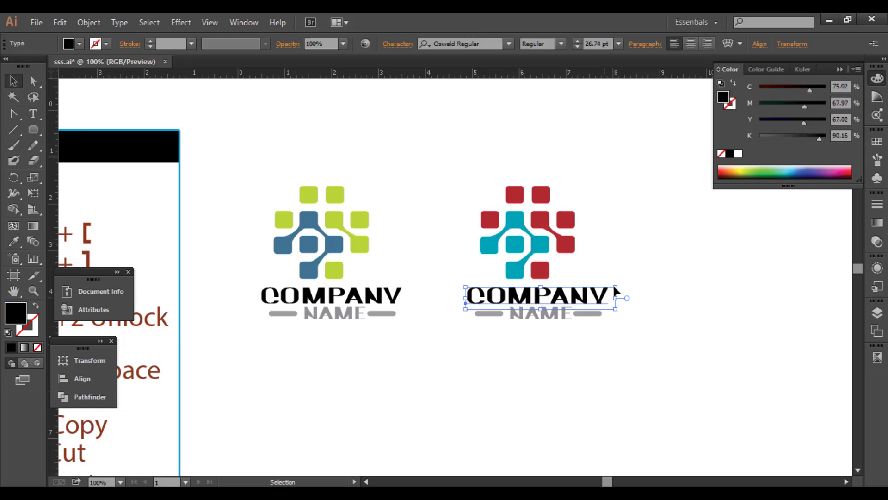
{"action": "left_click", "coordinate": [738, 154]}
{"action": "left_click_drag", "start_coordinate": [760, 86], "coordinate": [826, 86]}
{"action": "mouse_move", "coordinate": [817, 120]}
{"action": "left_mouse_down"}
{"action": "mouse_move", "coordinate": [842, 124]}
{"action": "mouse_move", "coordinate": [780, 120]}
{"action": "left_mouse_up"}
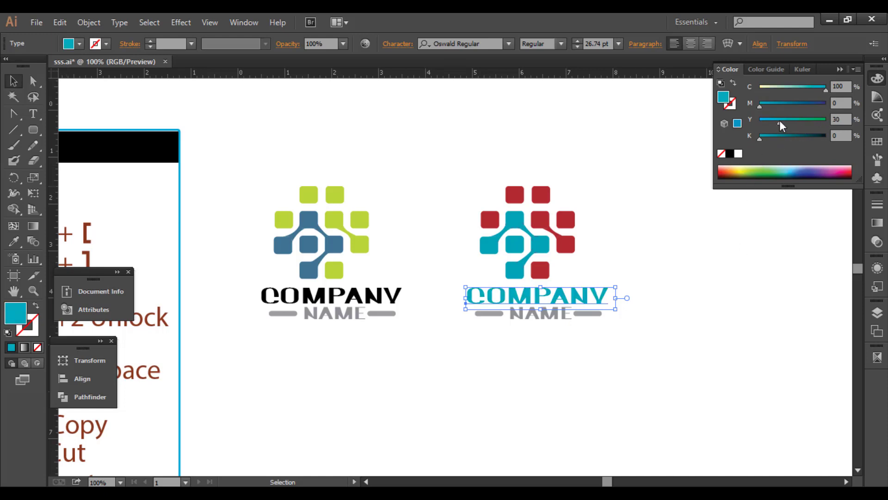
{"action": "left_click", "coordinate": [712, 289]}
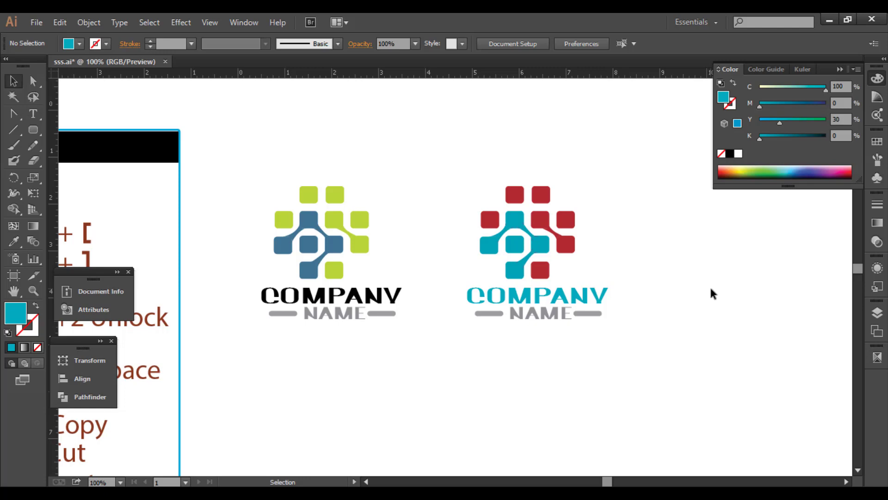
Copy the second logo below it and nudge its COMPANY NAME text left
{"action": "left_click_drag", "start_coordinate": [635, 341], "coordinate": [460, 169]}
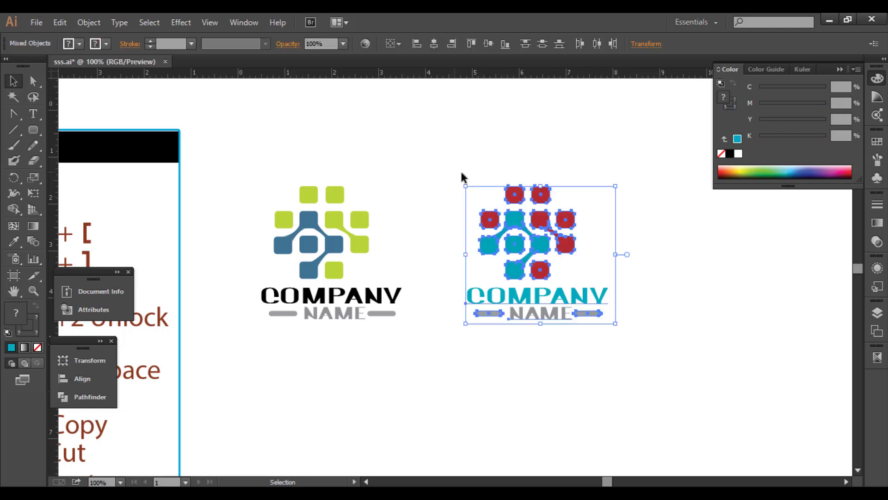
{"action": "key", "text": "ctrl+minus"}
{"action": "left_click_drag", "start_coordinate": [536, 198], "coordinate": [464, 305]}
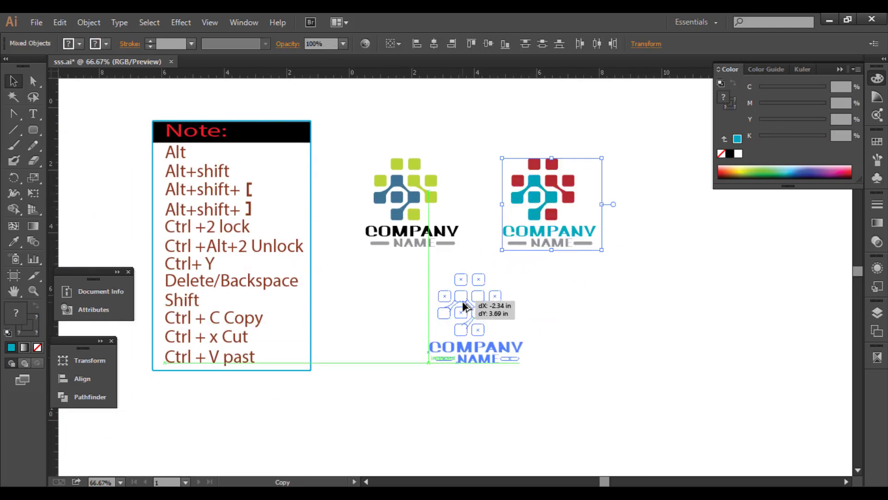
{"action": "left_click", "coordinate": [520, 332]}
{"action": "key", "text": "ctrl+plus"}
{"action": "left_click_drag", "start_coordinate": [560, 414], "coordinate": [421, 360]}
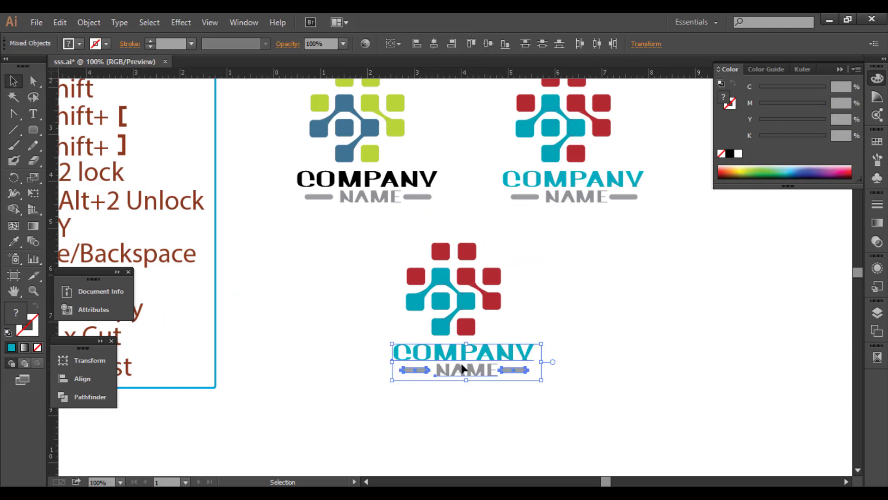
{"action": "left_click_drag", "start_coordinate": [498, 365], "coordinate": [493, 393]}
{"action": "left_click", "coordinate": [495, 393]}
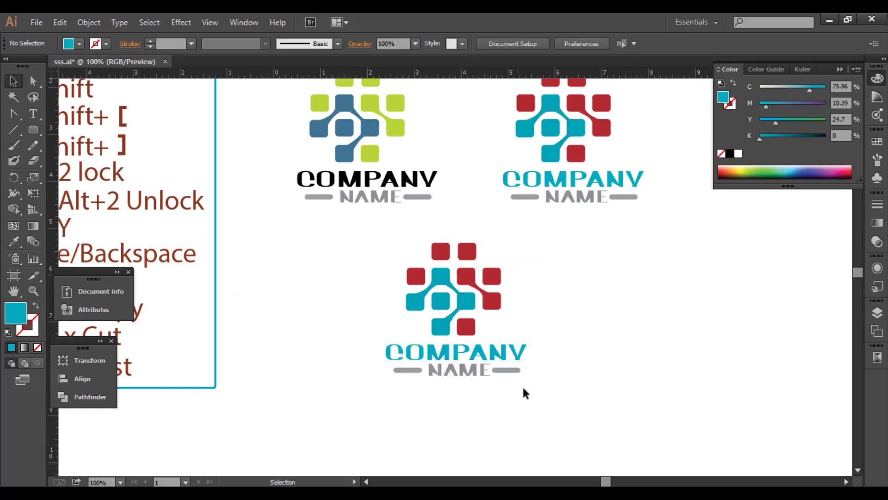
Draw a circle around the copied icon and send it behind the icon
{"action": "left_click", "coordinate": [36, 127]}
{"action": "left_click", "coordinate": [85, 160]}
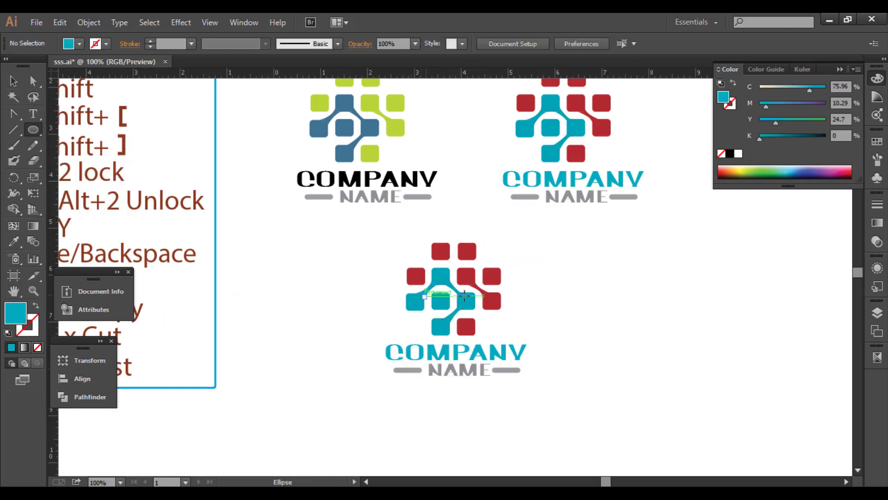
{"action": "left_click_drag", "start_coordinate": [455, 288], "coordinate": [520, 353]}
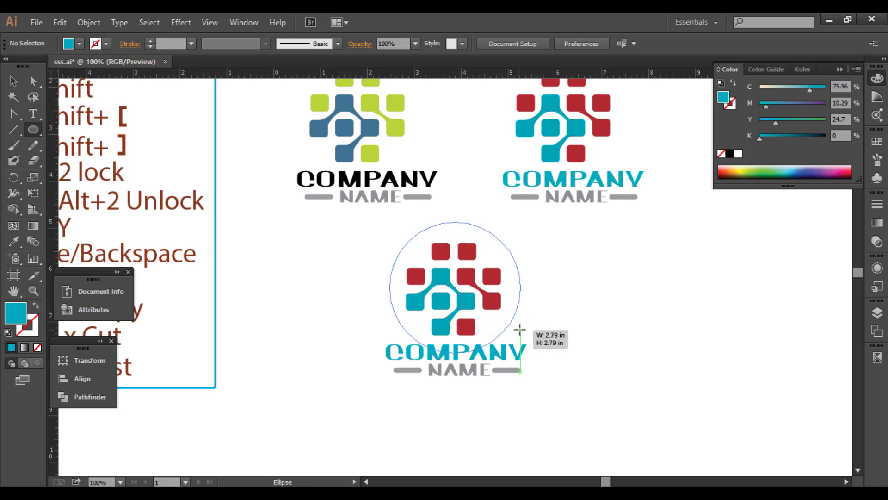
{"action": "key", "text": "v"}
{"action": "key", "text": "ctrl+bracketleft"}
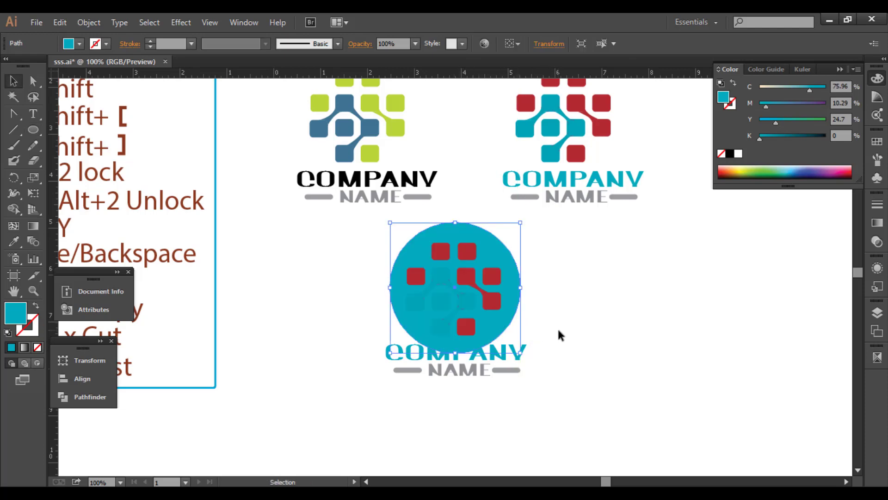
Turn the circle into a thick pale peach outline
{"action": "left_click_drag", "start_coordinate": [799, 89], "coordinate": [760, 88]}
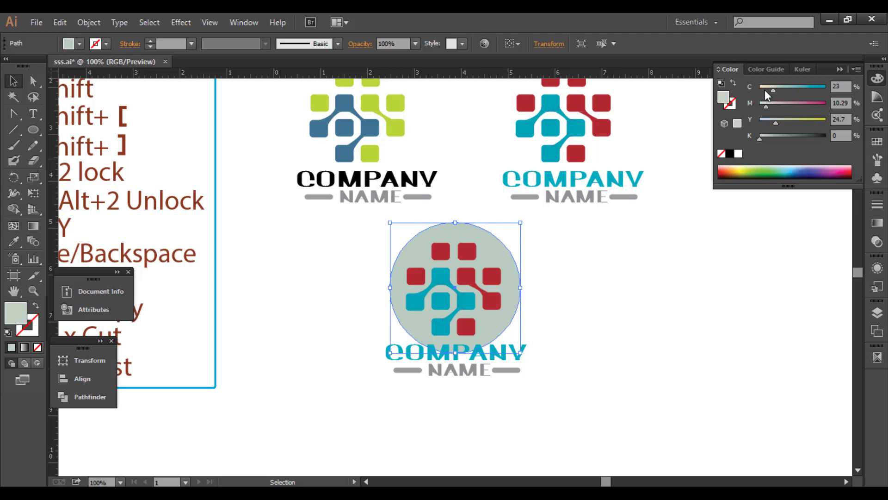
{"action": "key", "text": "shift+x"}
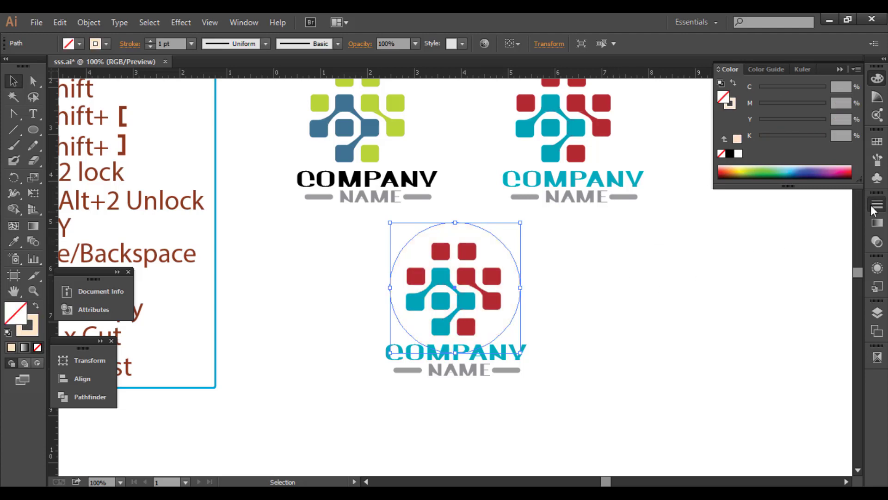
{"action": "left_click", "coordinate": [872, 208]}
{"action": "left_click", "coordinate": [749, 209]}
{"action": "left_click", "coordinate": [748, 209]}
{"action": "left_click", "coordinate": [748, 209]}
{"action": "left_click", "coordinate": [748, 208]}
{"action": "type", "text": "6"}
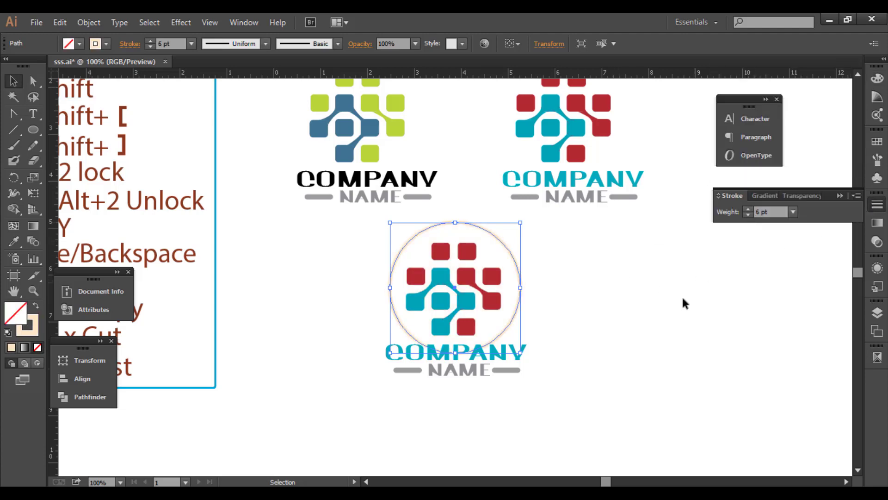
{"action": "left_click", "coordinate": [620, 407]}
Move the COMPANY NAME text beside the circled icon
{"action": "left_click_drag", "start_coordinate": [581, 430], "coordinate": [323, 352]}
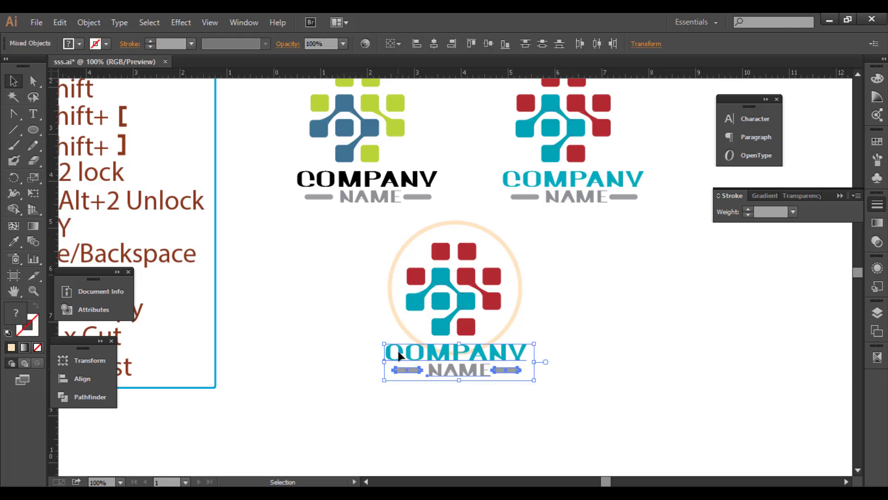
{"action": "left_click_drag", "start_coordinate": [399, 356], "coordinate": [547, 290]}
{"action": "left_click", "coordinate": [565, 331]}
Shift the circled logo and its COMPANY NAME text slightly left, below the other two logos
{"action": "key", "text": "ctrl+minus"}
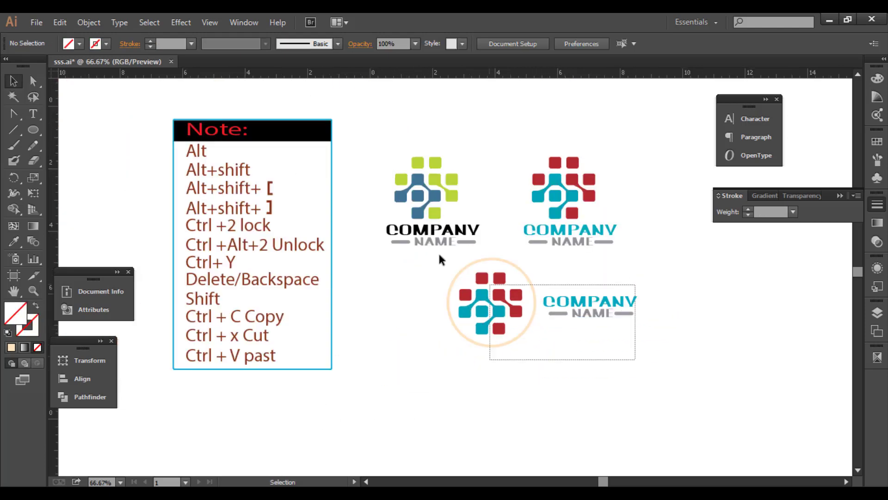
{"action": "left_click_drag", "start_coordinate": [430, 259], "coordinate": [643, 357]}
{"action": "left_click_drag", "start_coordinate": [490, 306], "coordinate": [473, 305]}
{"action": "left_click", "coordinate": [604, 359]}
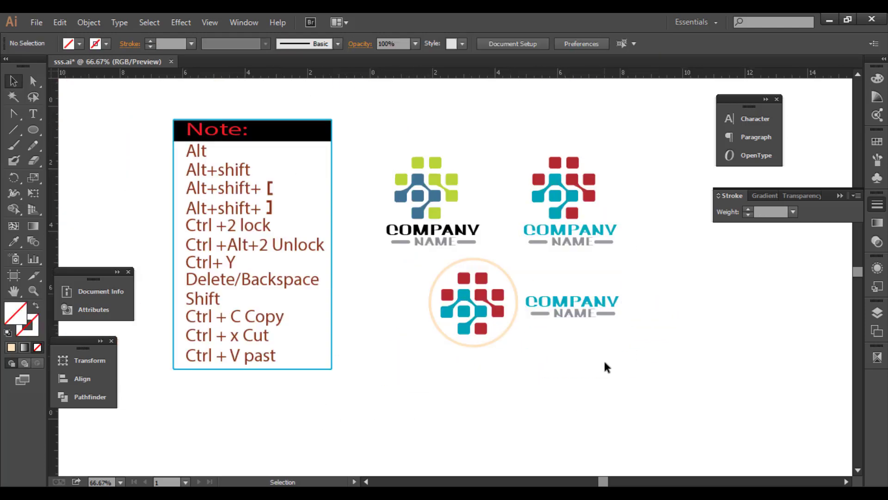
Recentre the view on all three logos and collapse the Stroke panel
{"action": "key", "text": "ctrl+plus"}
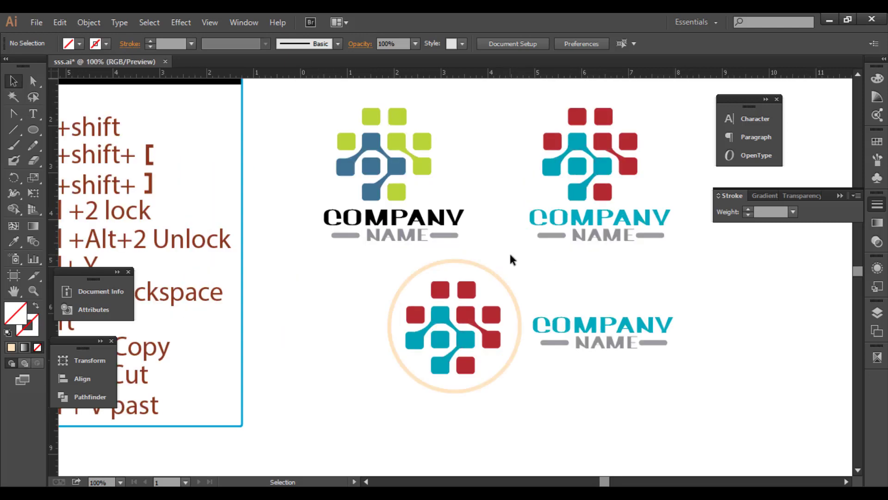
{"action": "left_click_drag", "start_coordinate": [581, 299], "coordinate": [517, 318]}
{"action": "left_click", "coordinate": [840, 196]}
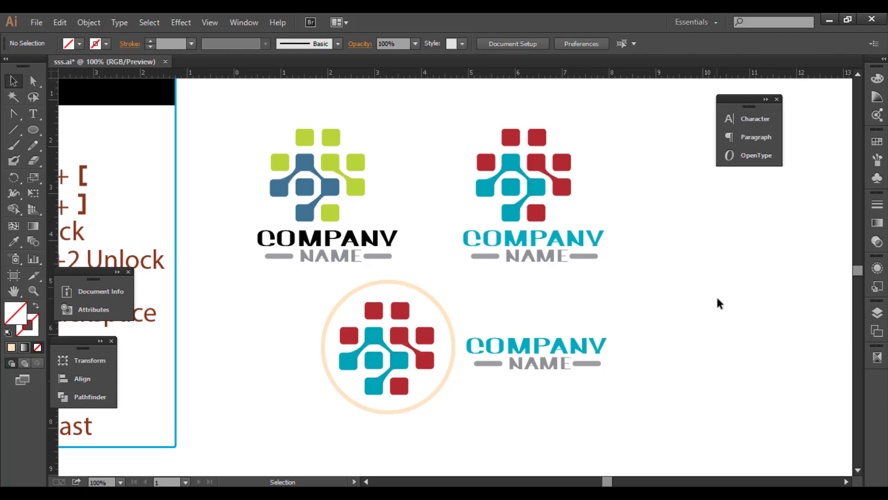
{"action": "key", "text": "ctrl+minus"}
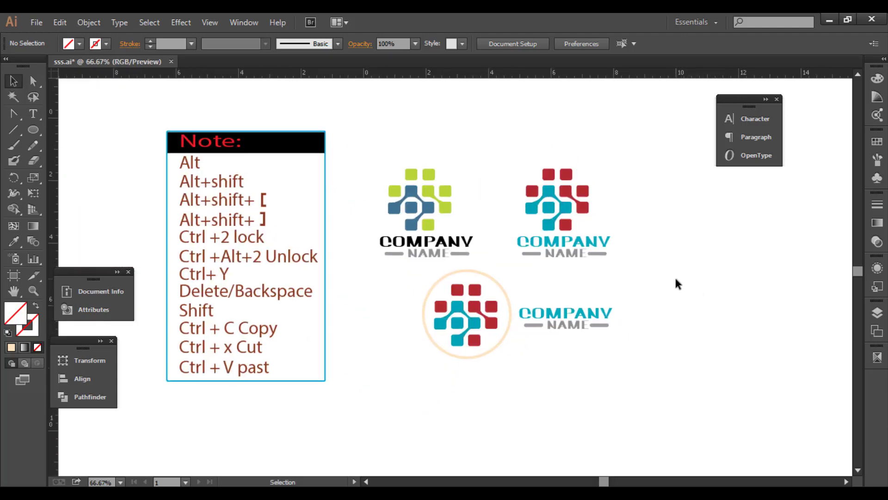